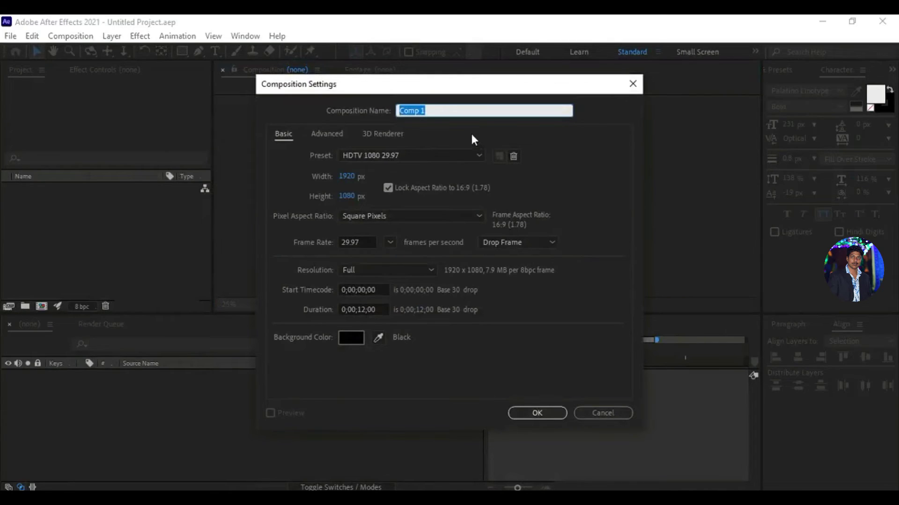
# Name the new 1920×1080 composition 'Logo Animation' and create it
pyautogui.write('Logo Animation')
pyautogui.click(536, 414)
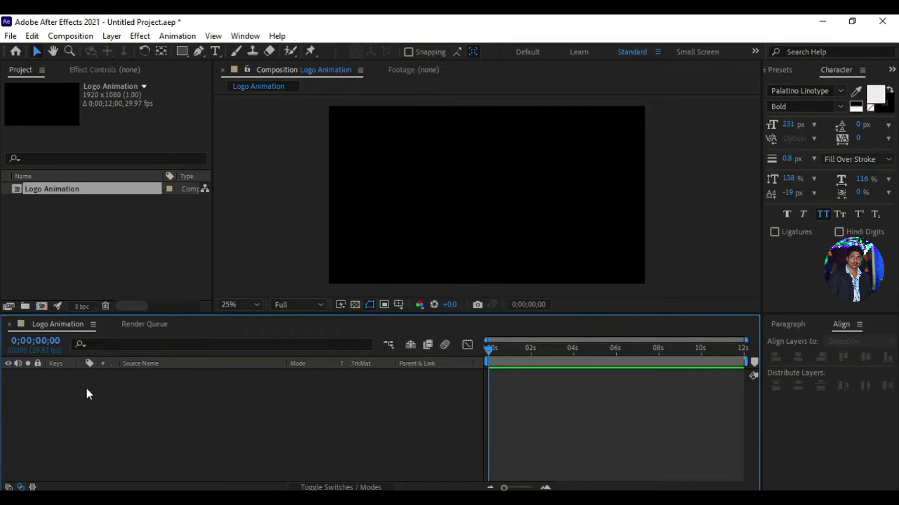
# Add a text layer reading 'Photosclip' to the composition
pyautogui.click(217, 51)
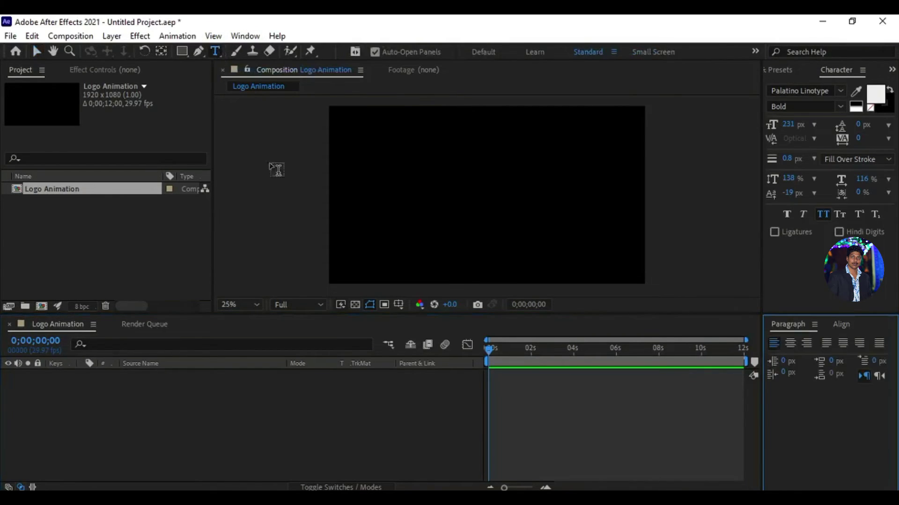
pyautogui.click(420, 190)
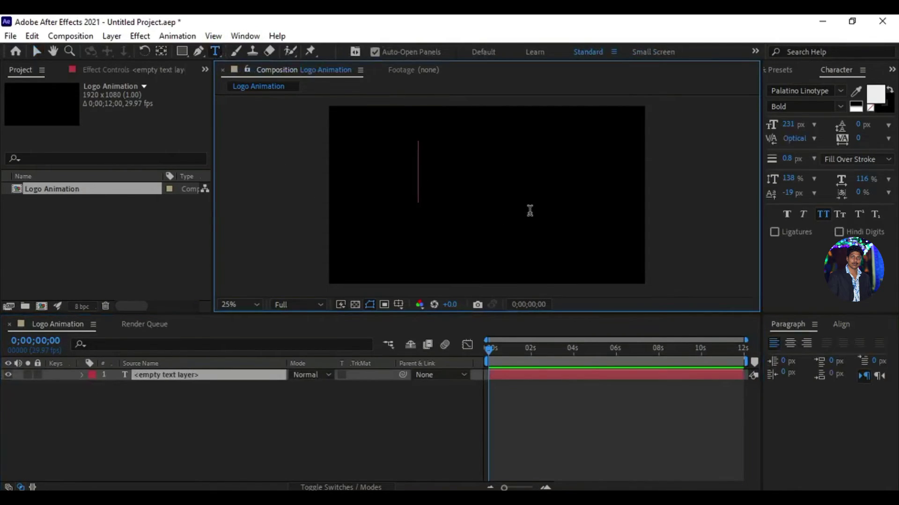
pyautogui.write('Pho')
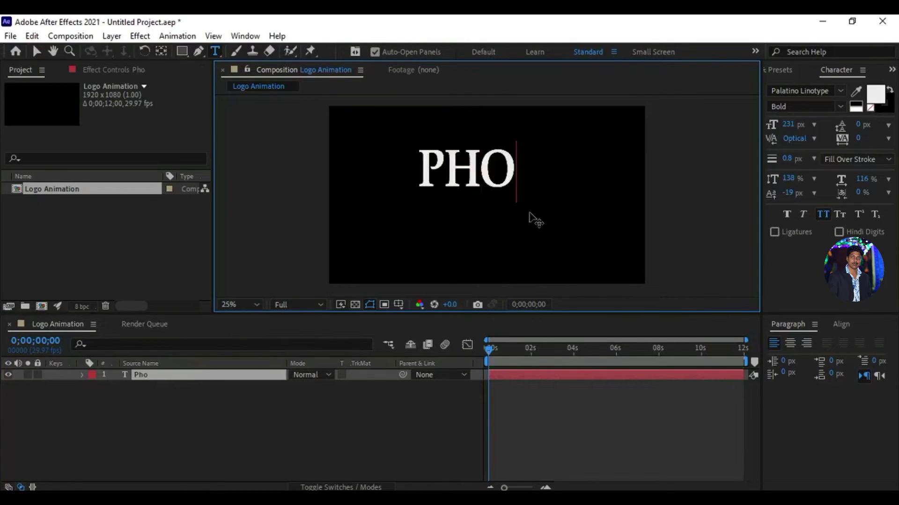
pyautogui.write('tos')
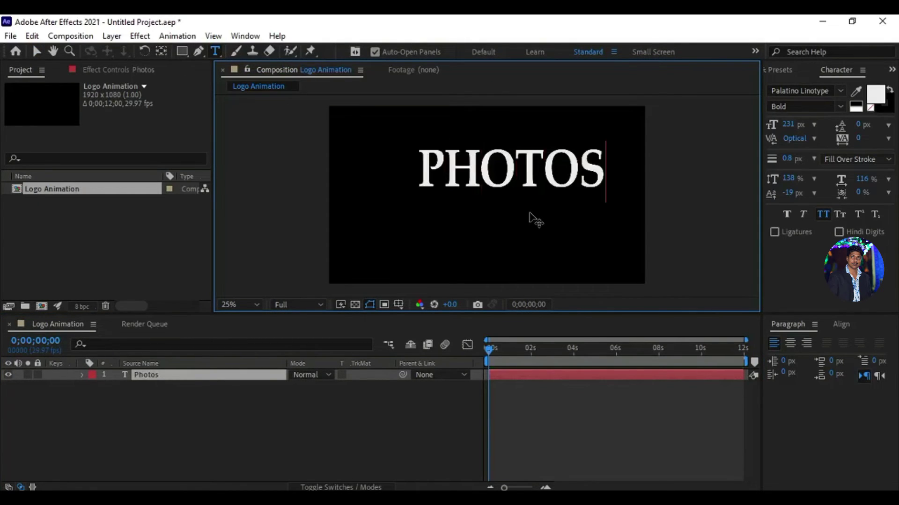
pyautogui.write('clip')
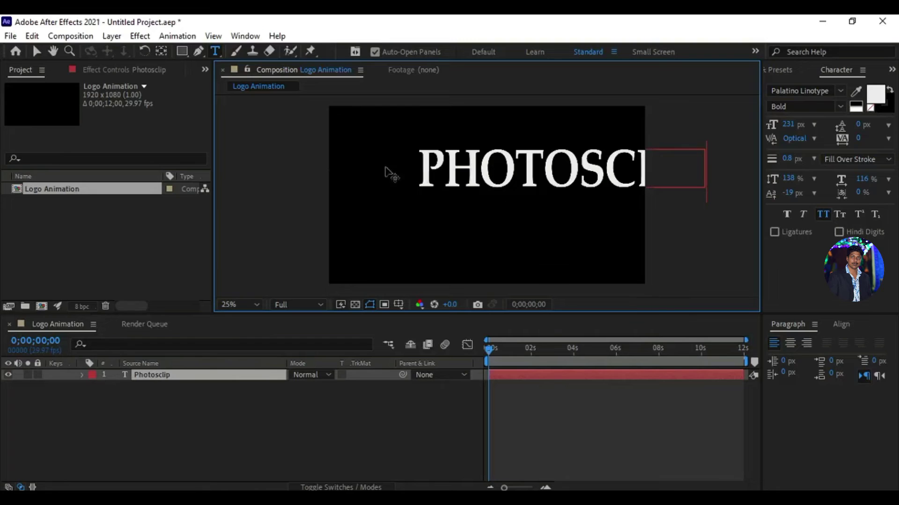
pyautogui.click(37, 53)
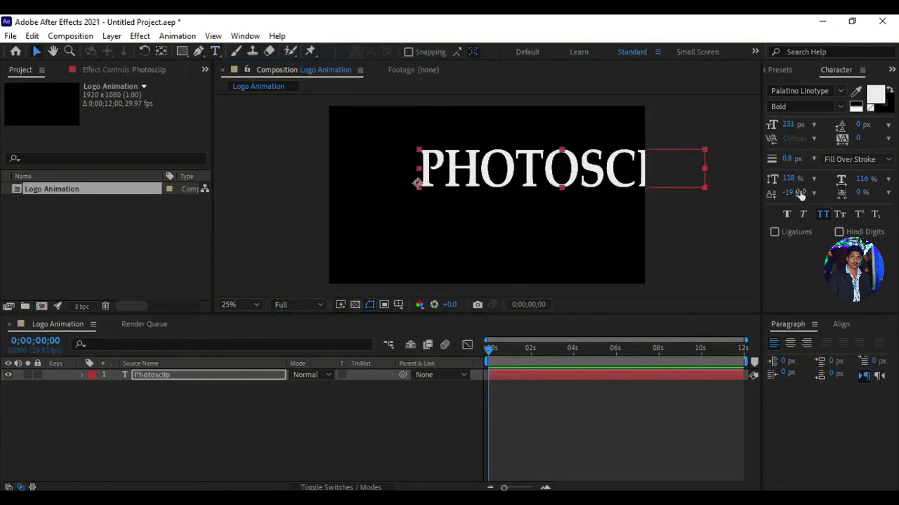
# Centre the text in the composition, resize it to 213 px and re-centre horizontally
pyautogui.click(841, 324)
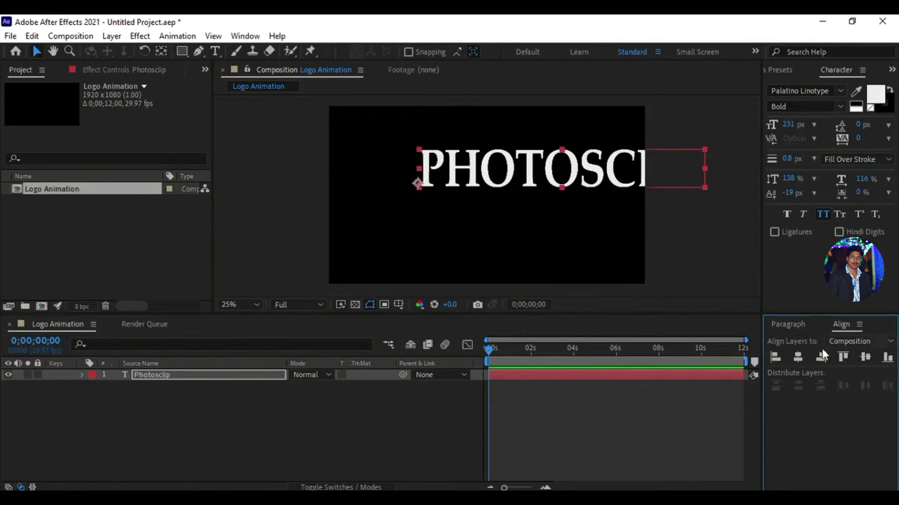
pyautogui.click(798, 358)
pyautogui.click(864, 356)
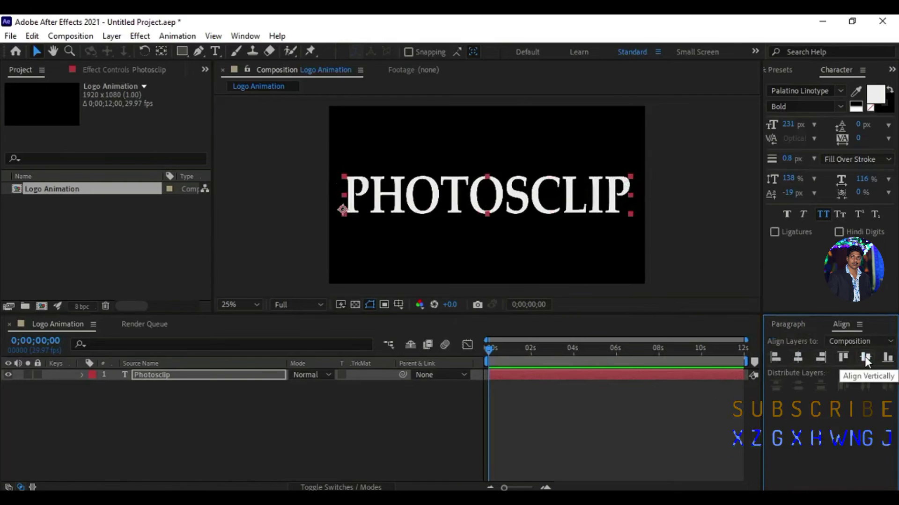
pyautogui.moveTo(794, 128); pyautogui.dragTo(783, 125)
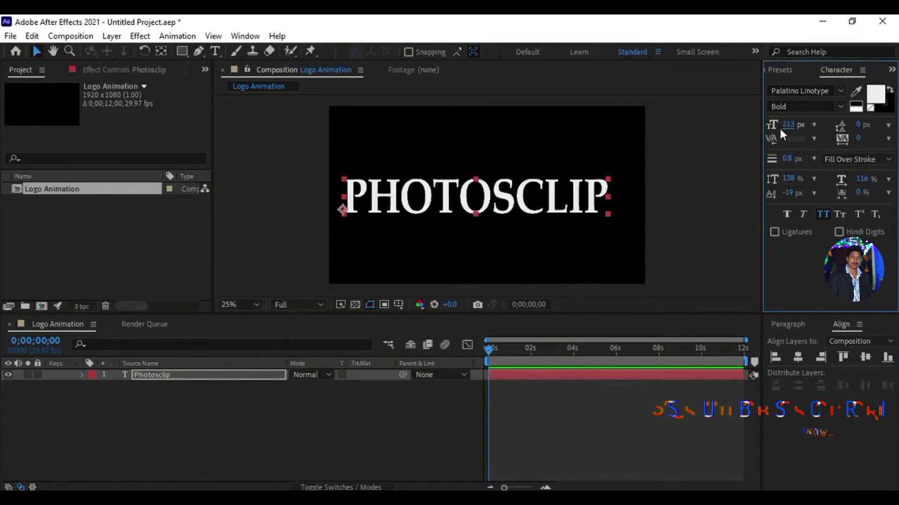
pyautogui.click(798, 358)
pyautogui.click(799, 360)
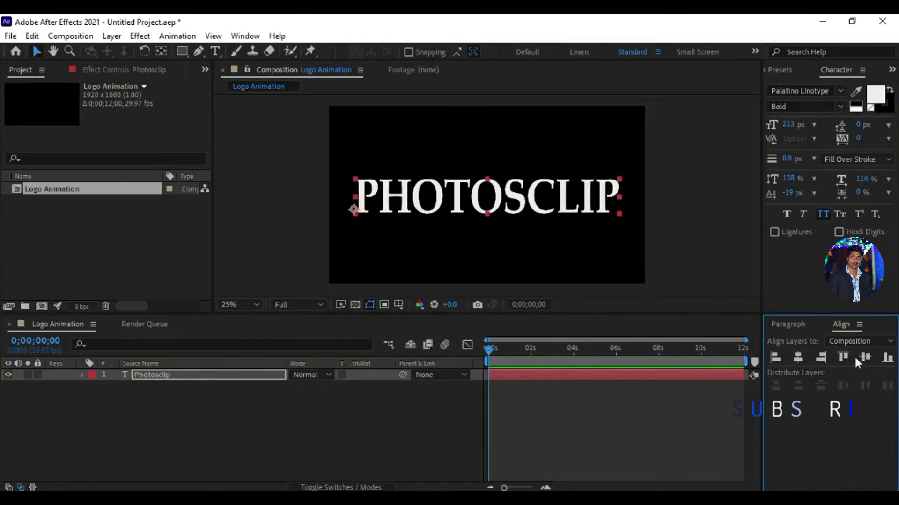
pyautogui.click(226, 433)
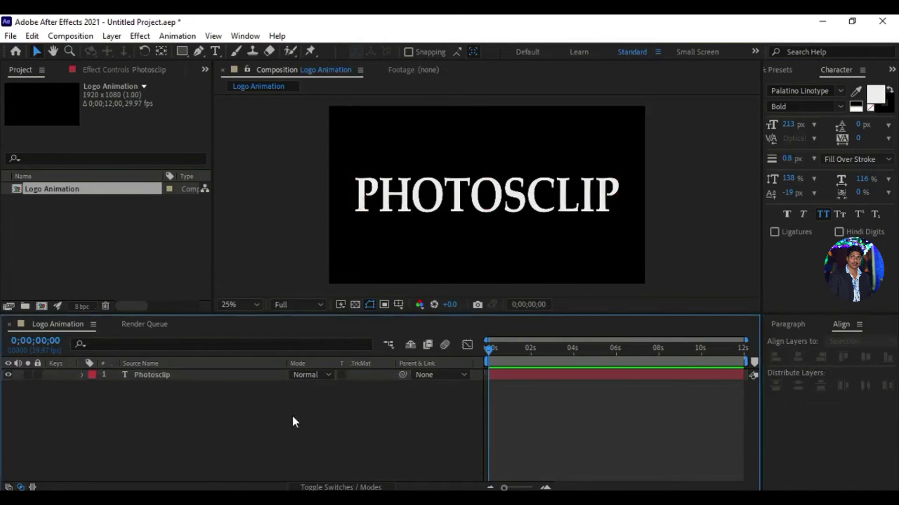
# Change the PHOTOSCLIP font to Palatino with the Bold style
pyautogui.doubleClick(152, 376)
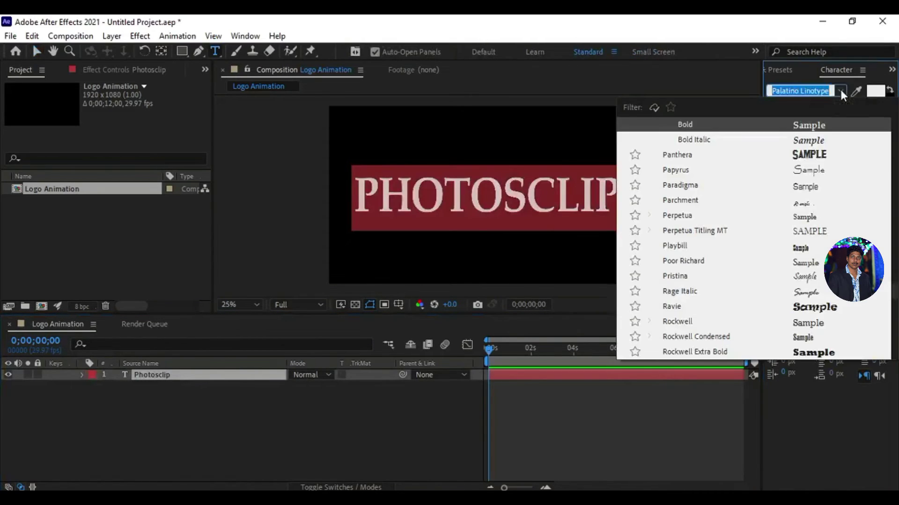
pyautogui.click(840, 89)
pyautogui.scroll(1, 810, 174)
pyautogui.scroll(1, 816, 171)
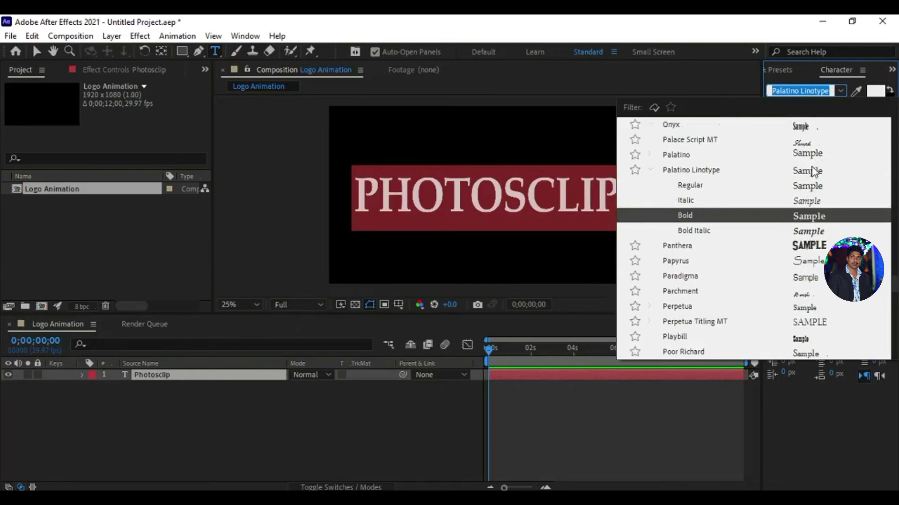
pyautogui.click(810, 155)
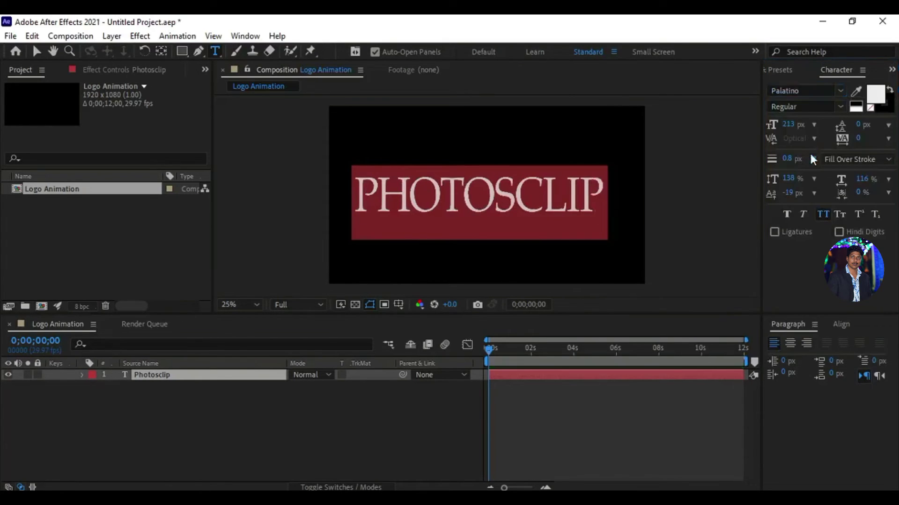
pyautogui.click(840, 107)
pyautogui.press('Escape')
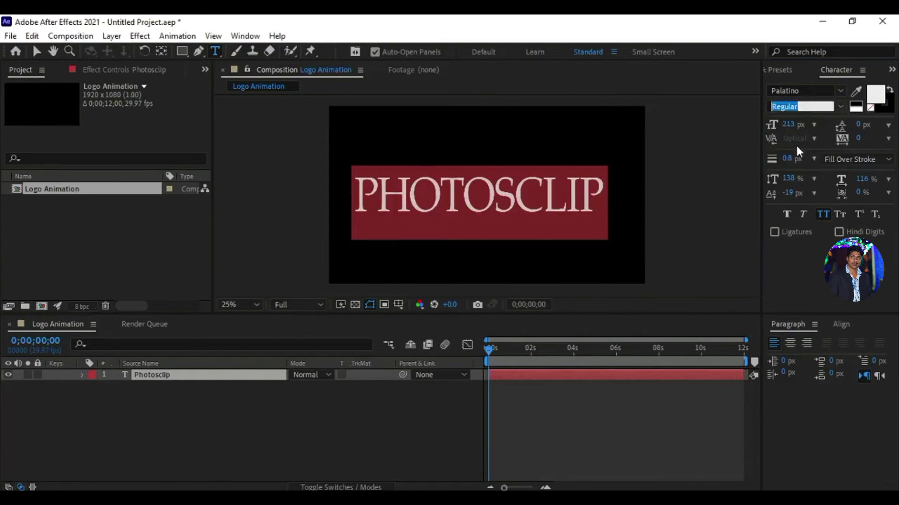
pyautogui.write('Bold')
pyautogui.click(355, 413)
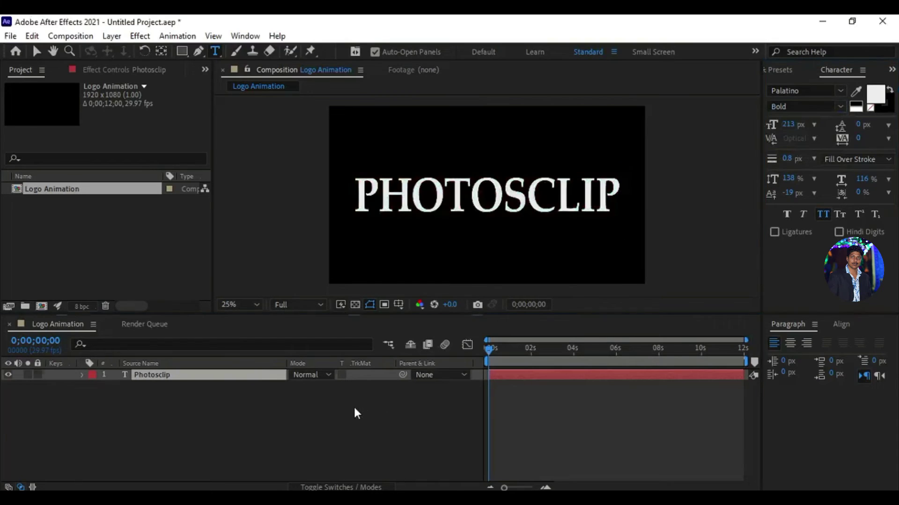
# Re-centre the PHOTOSCLIP text horizontally in the composition
pyautogui.click(256, 376)
pyautogui.doubleClick(269, 377)
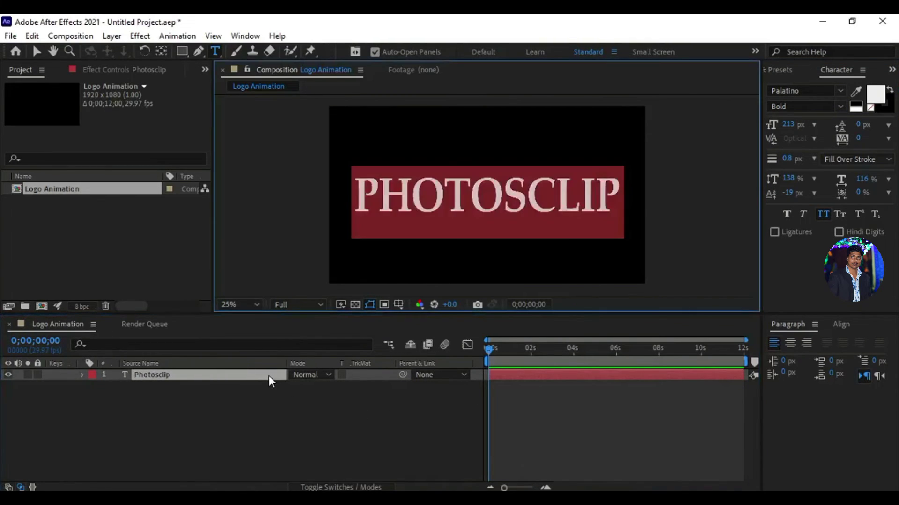
pyautogui.click(834, 330)
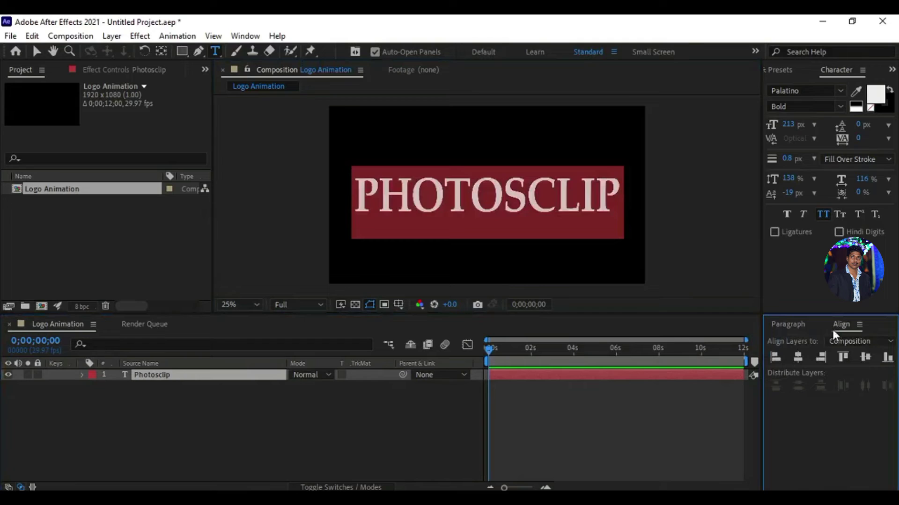
pyautogui.click(794, 359)
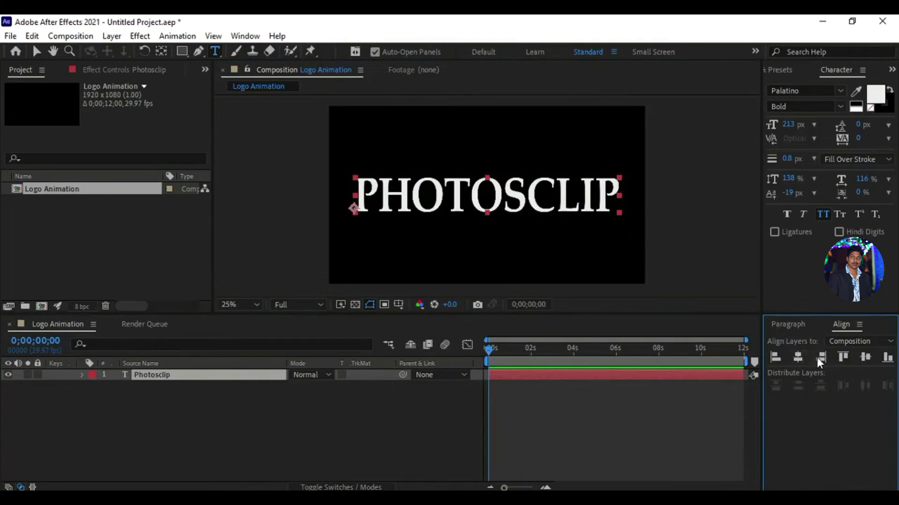
pyautogui.click(272, 451)
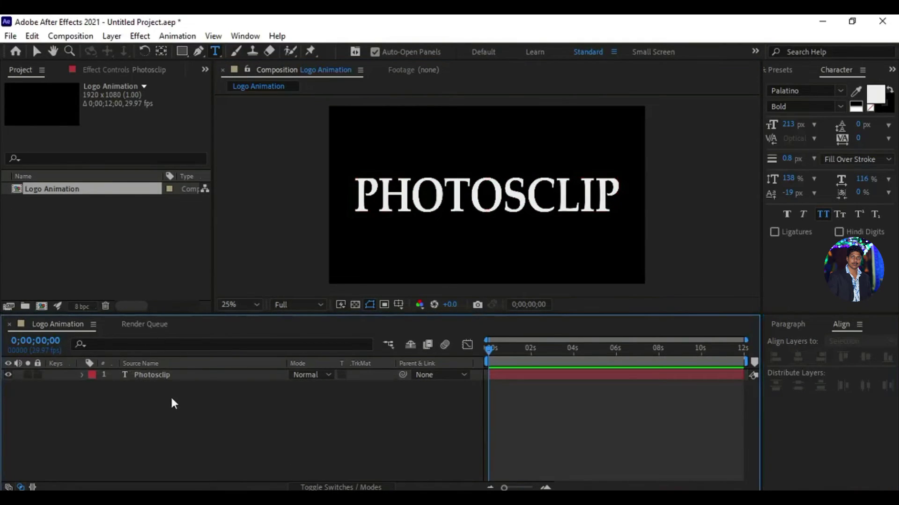
# Pre-compose the text layer, moving all attributes into a new comp named 'Logo'
pyautogui.rightClick(167, 376)
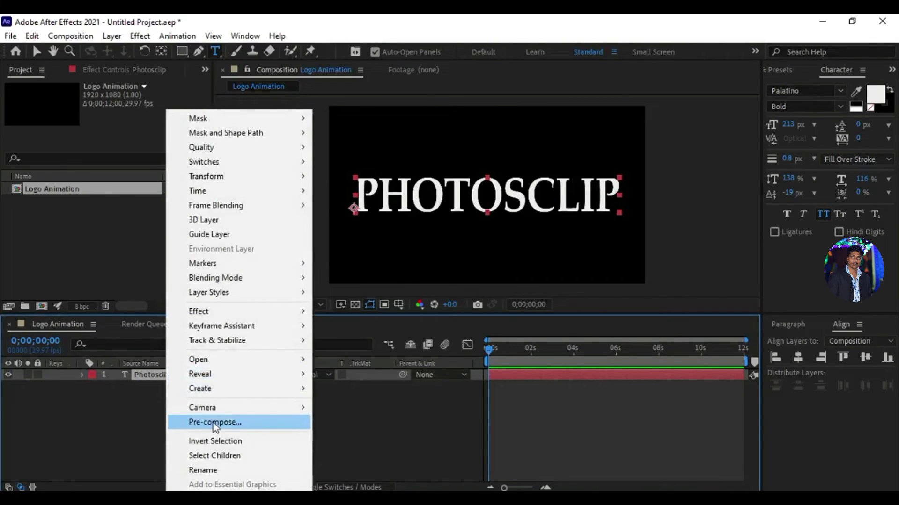
pyautogui.click(212, 423)
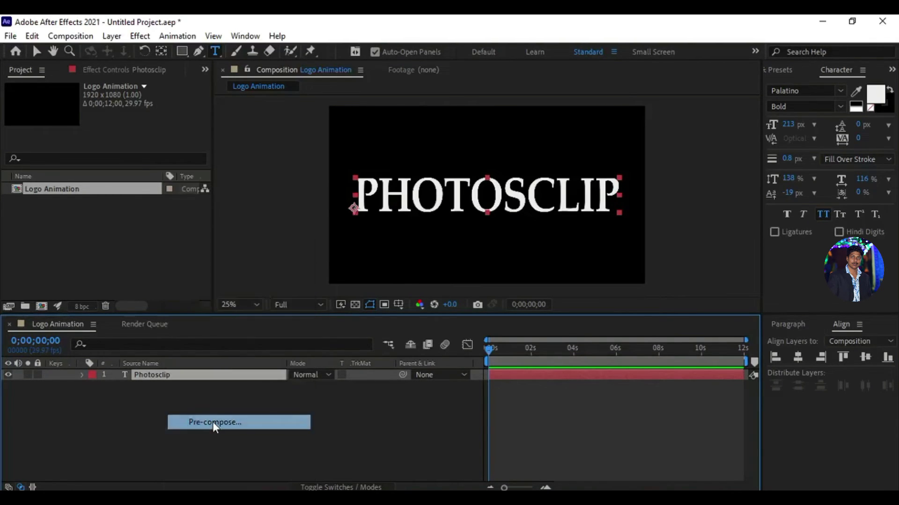
pyautogui.click(337, 267)
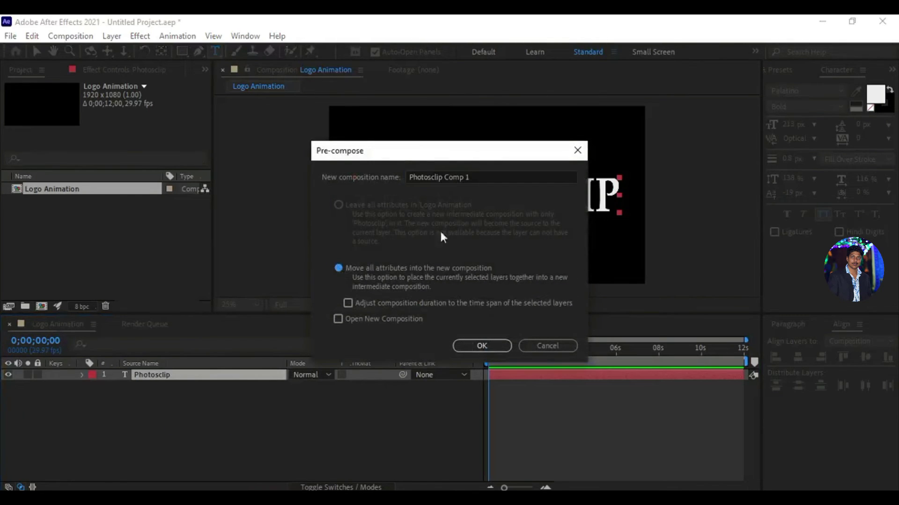
pyautogui.moveTo(471, 177); pyautogui.dragTo(387, 181)
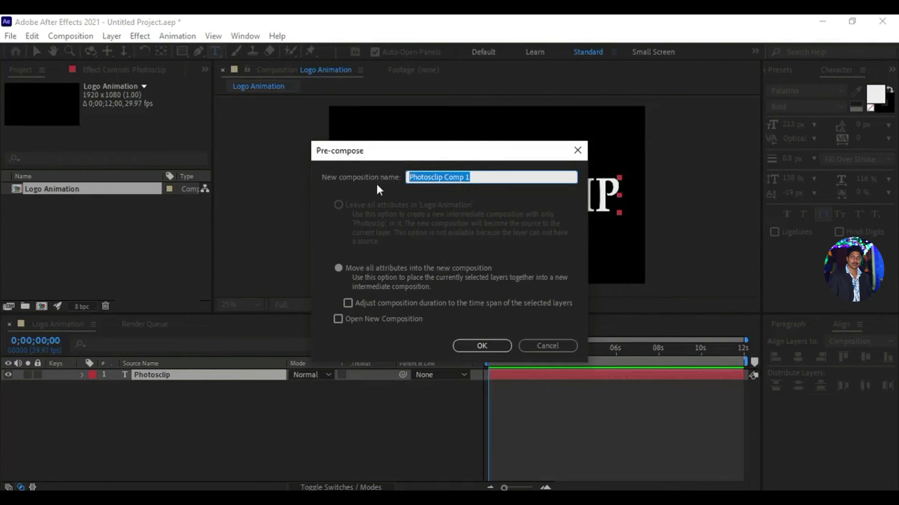
pyautogui.write('Logo')
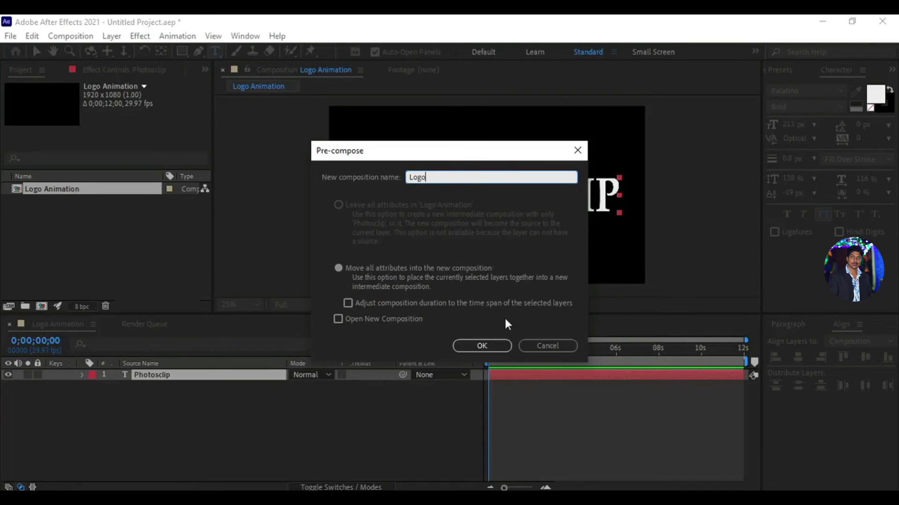
pyautogui.click(494, 345)
pyautogui.click(200, 402)
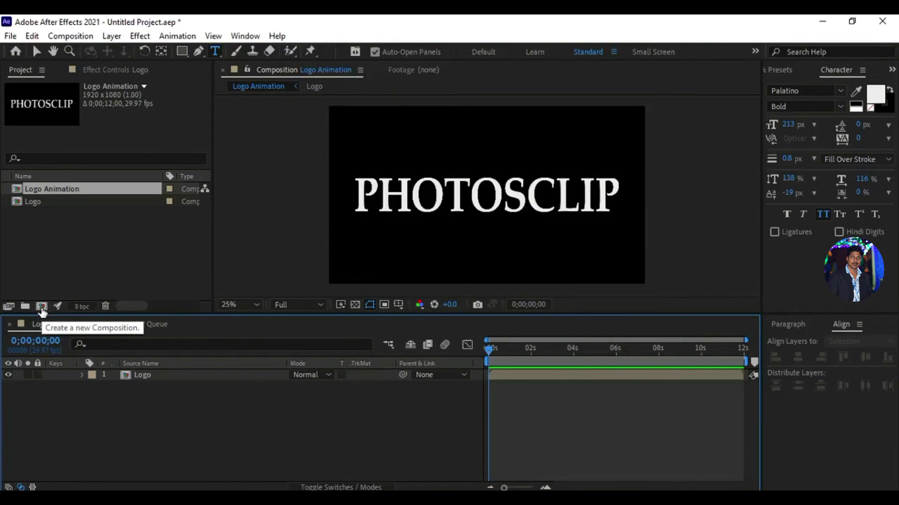
# Create a new 1920×1080 composition named 'P'
pyautogui.click(41, 306)
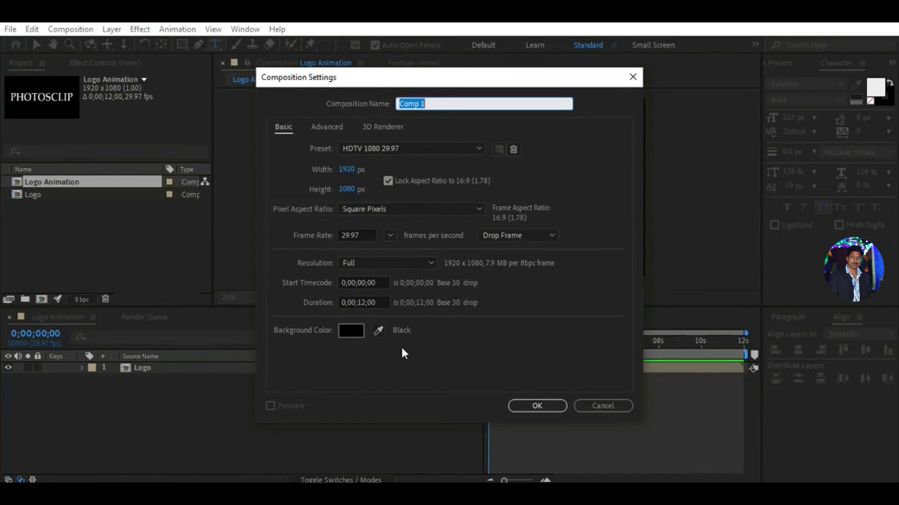
pyautogui.write('P')
pyautogui.click(536, 404)
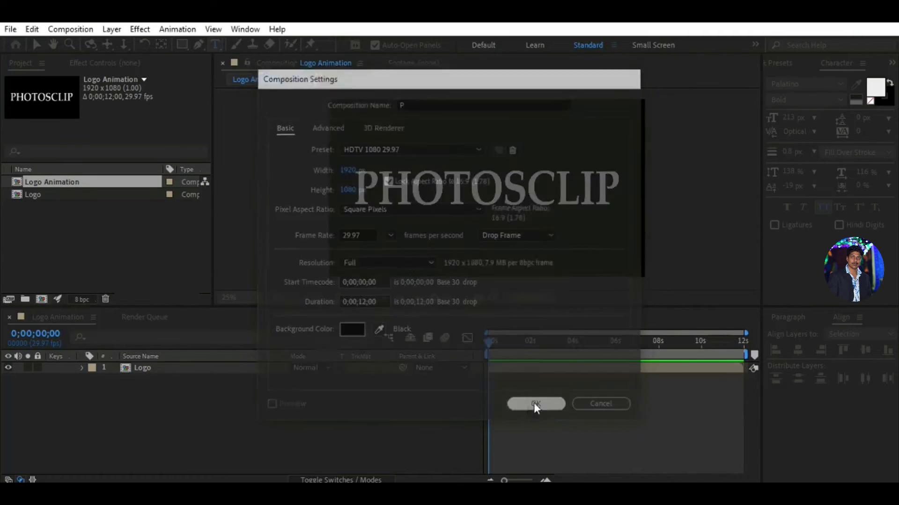
# Place the Logo composition into P as a layer
pyautogui.moveTo(35, 207); pyautogui.dragTo(86, 376)
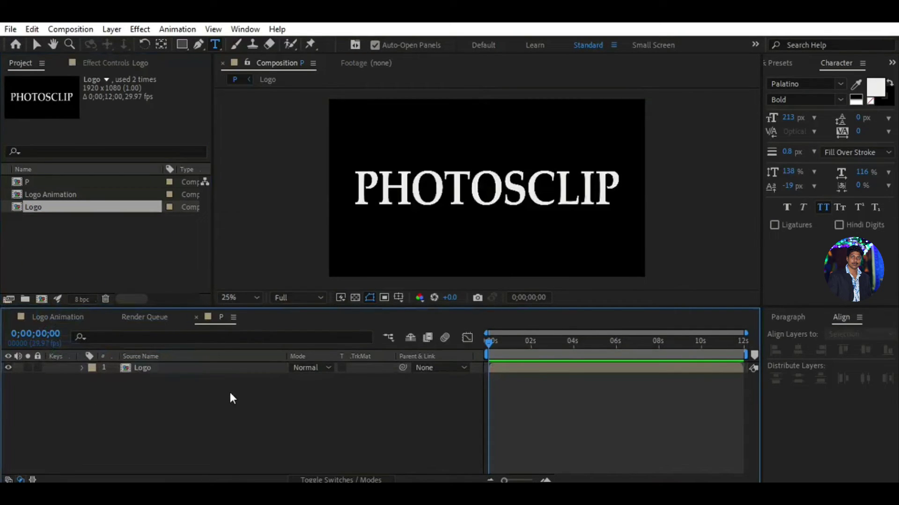
pyautogui.click(228, 368)
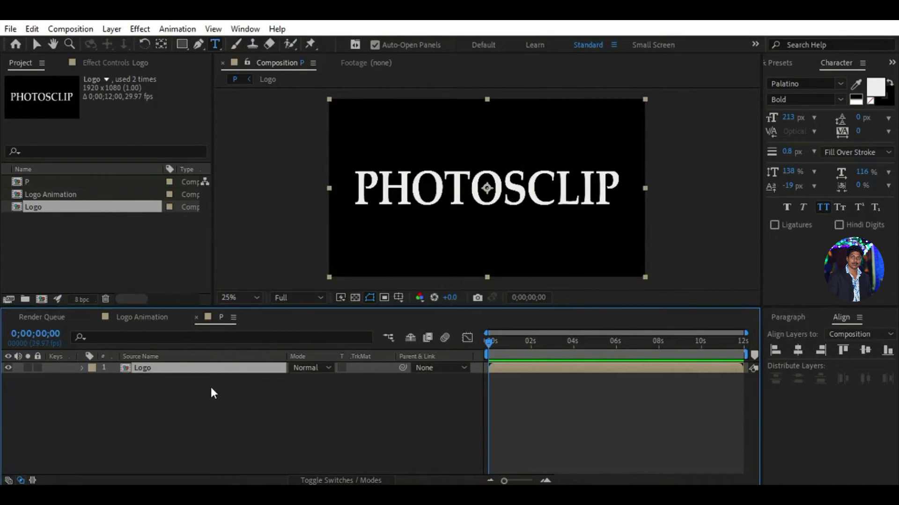
pyautogui.click(299, 394)
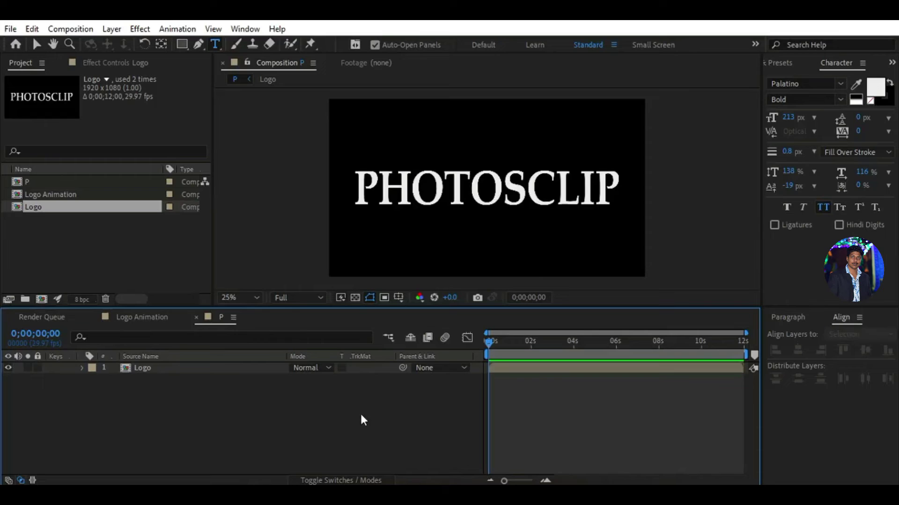
# Find the Cell Pattern effect and apply it to the Logo layer
pyautogui.click(782, 62)
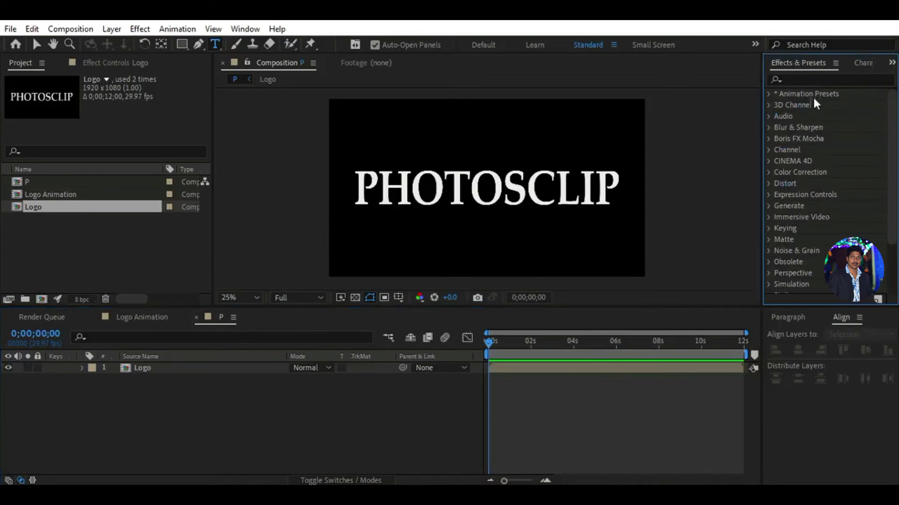
pyautogui.click(814, 79)
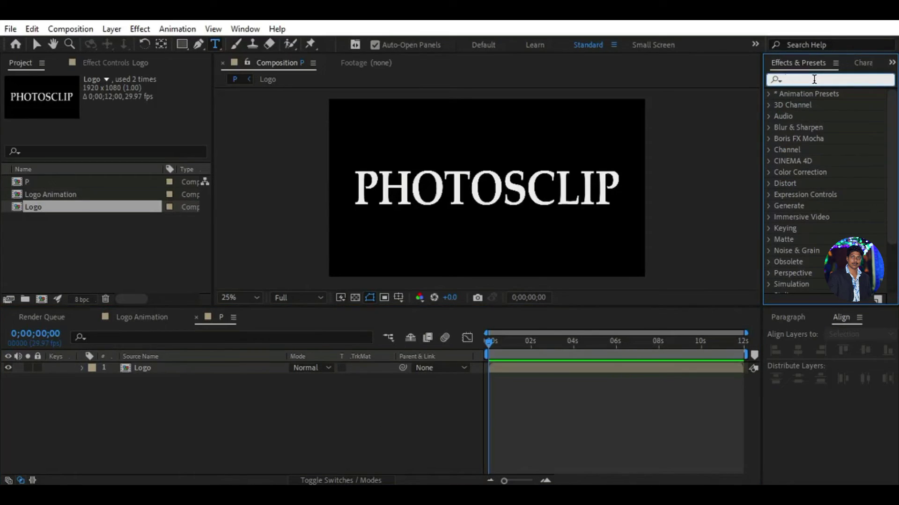
pyautogui.write('c')
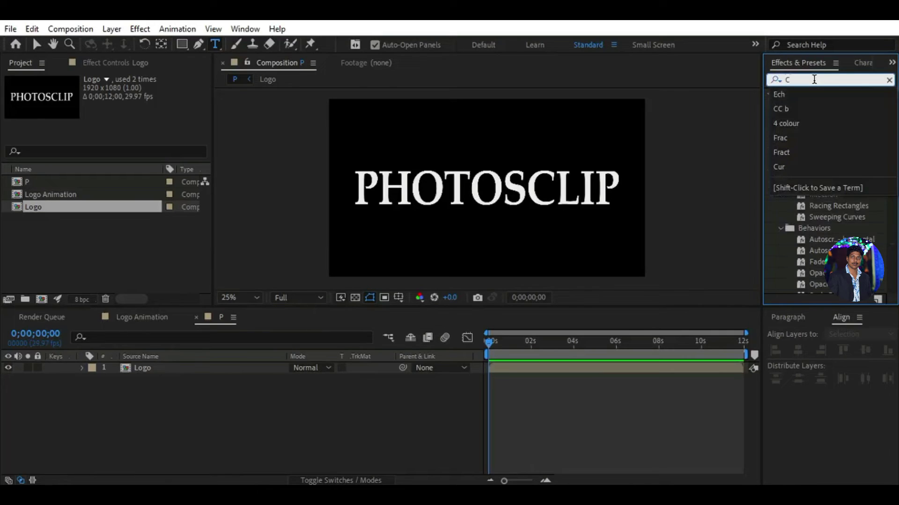
pyautogui.write('ell')
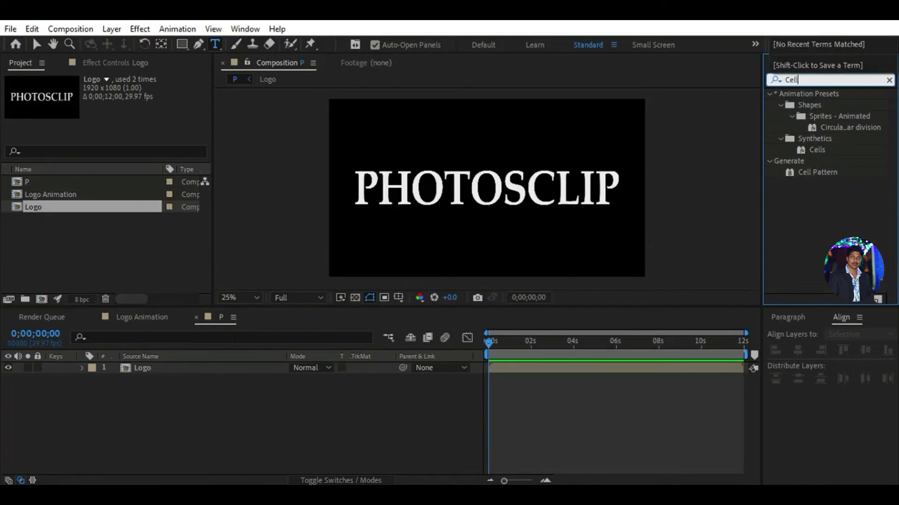
pyautogui.click(852, 172)
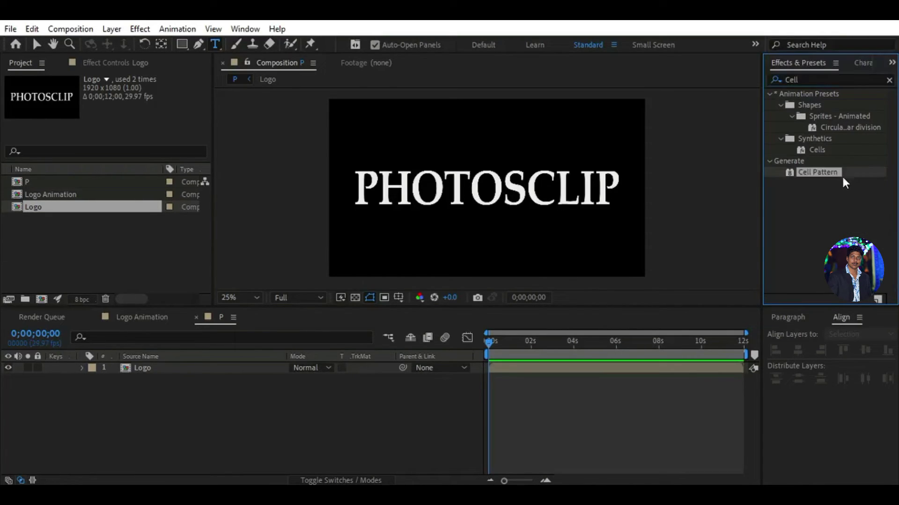
pyautogui.moveTo(835, 172); pyautogui.dragTo(522, 197)
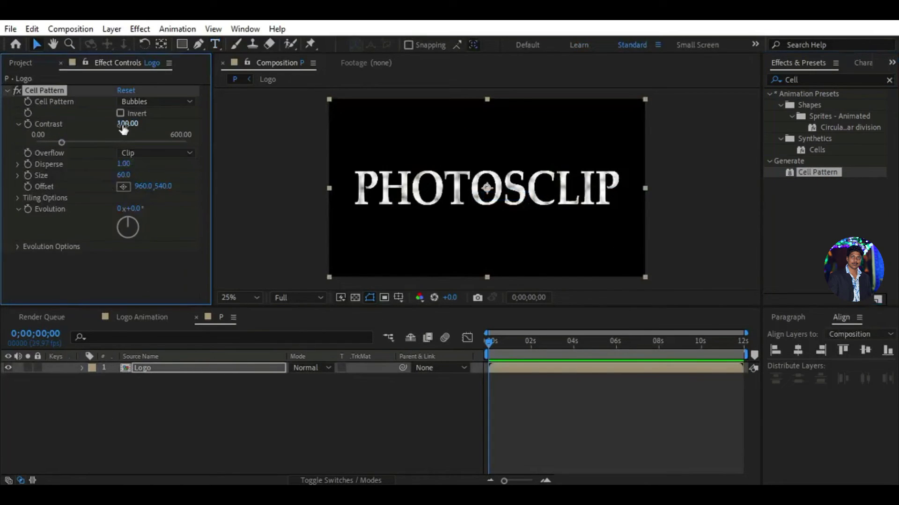
# Set Cell Pattern to Crystals with Contrast 250 and Size 8, then close the Render Queue
pyautogui.click(123, 125)
pyautogui.write('250')
pyautogui.press('Return')
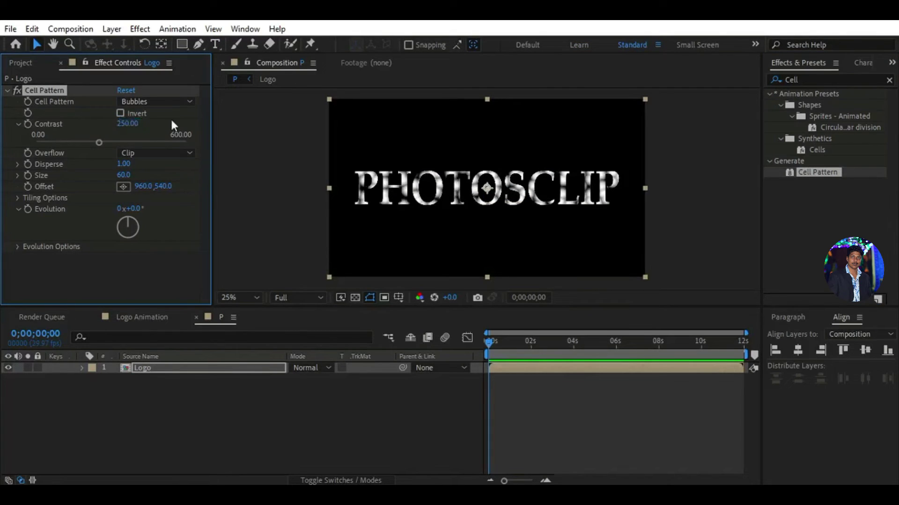
pyautogui.click(169, 101)
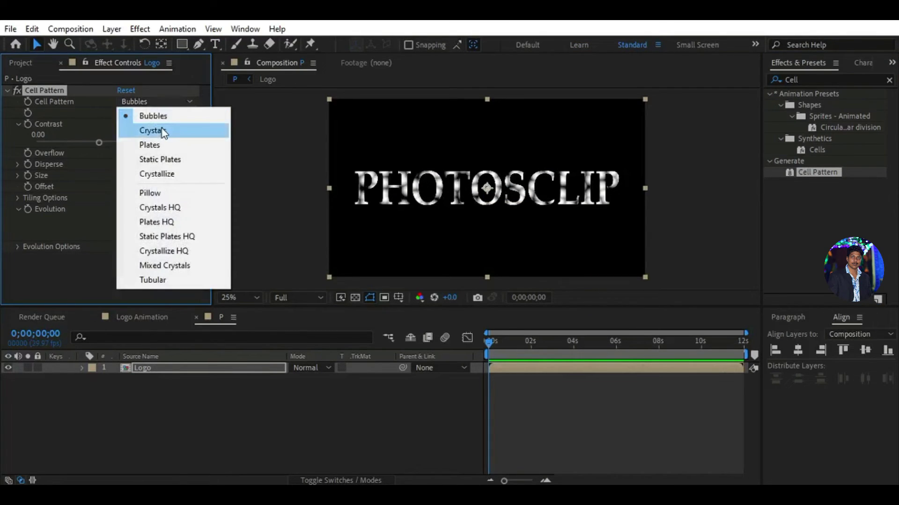
pyautogui.click(162, 131)
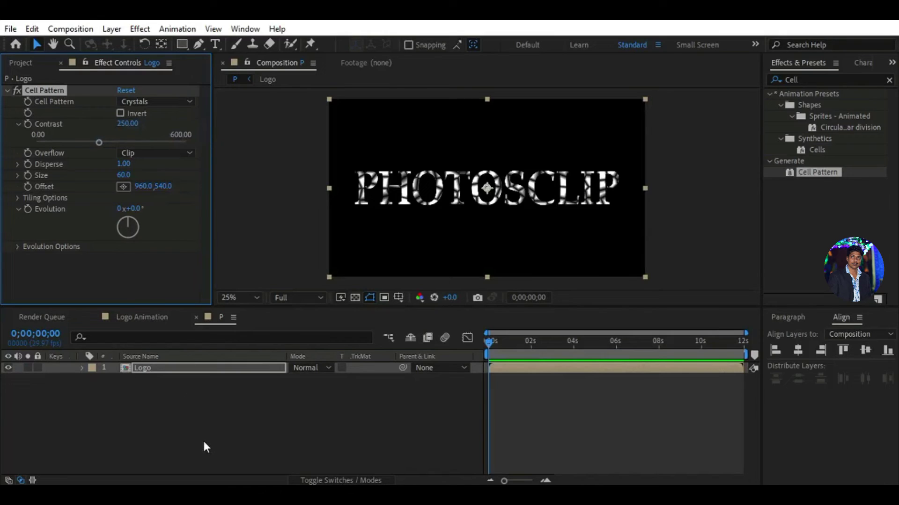
pyautogui.moveTo(124, 178); pyautogui.dragTo(123, 176)
pyautogui.click(123, 176)
pyautogui.write('8')
pyautogui.press('Return')
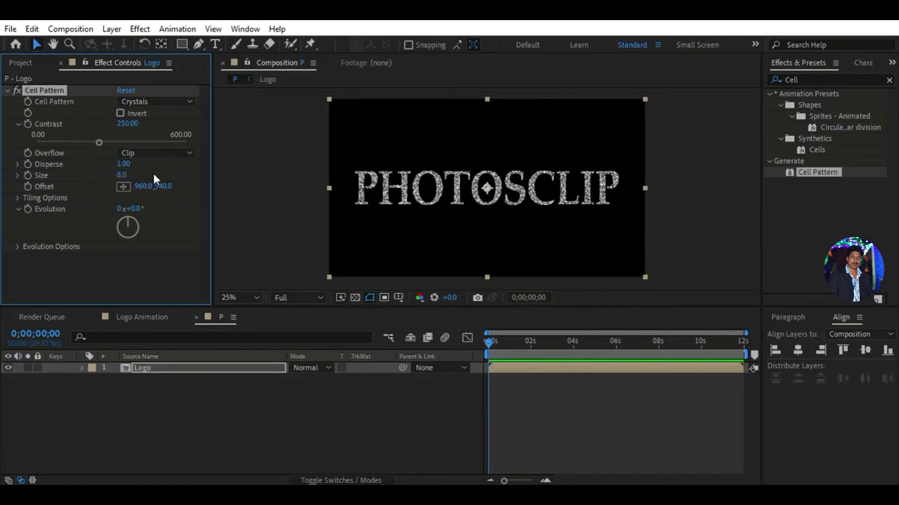
pyautogui.click(216, 426)
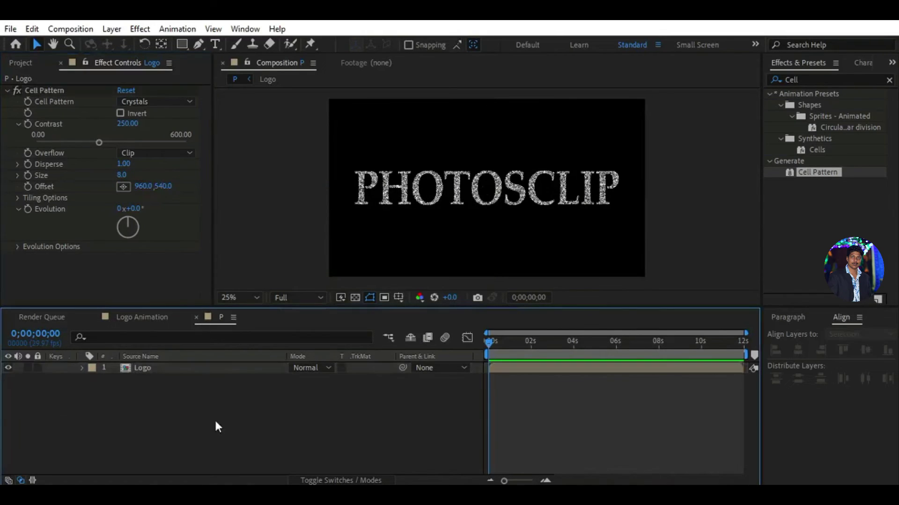
pyautogui.click(9, 318)
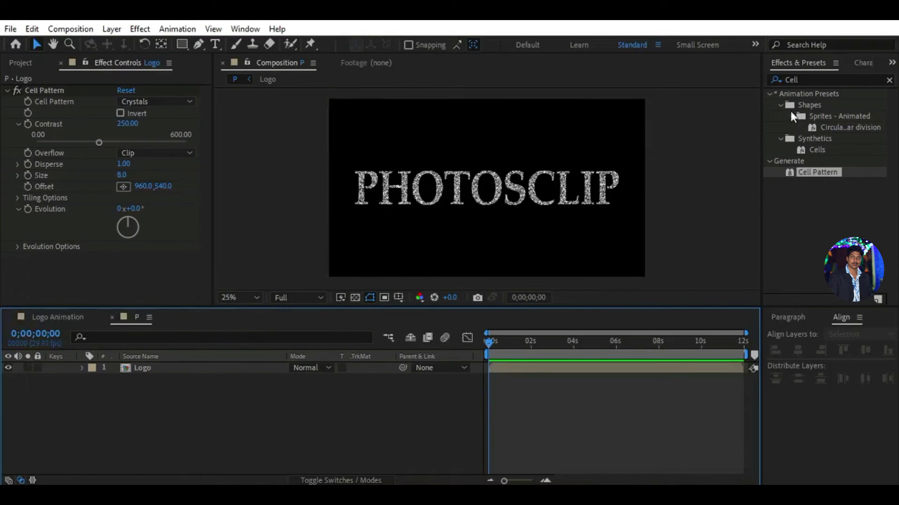
# Search Effects & Presets for Colorama and apply it to the Logo layer
pyautogui.click(807, 79)
pyautogui.write('C')
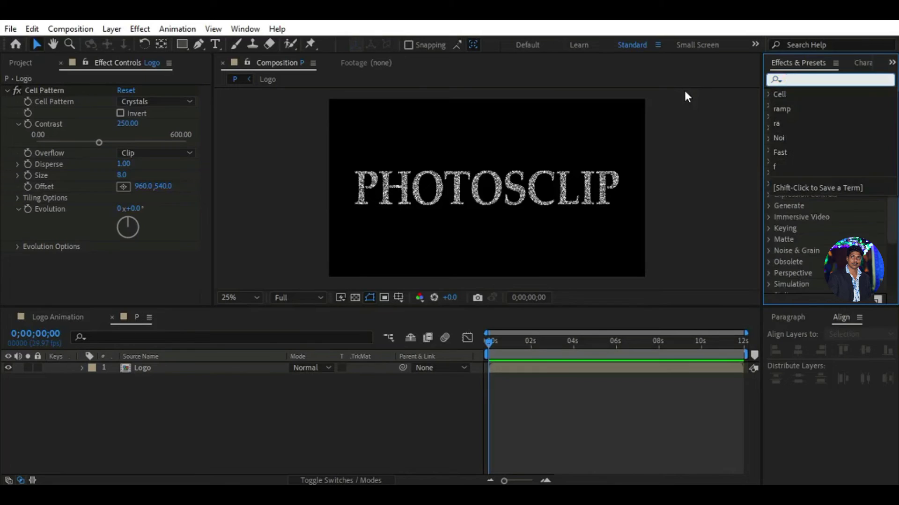
pyautogui.write('olor')
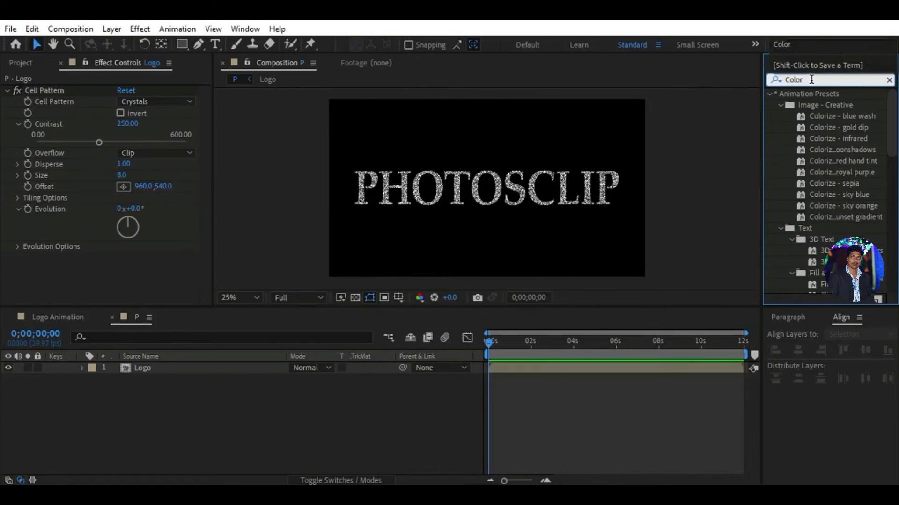
pyautogui.write('a')
pyautogui.click(829, 107)
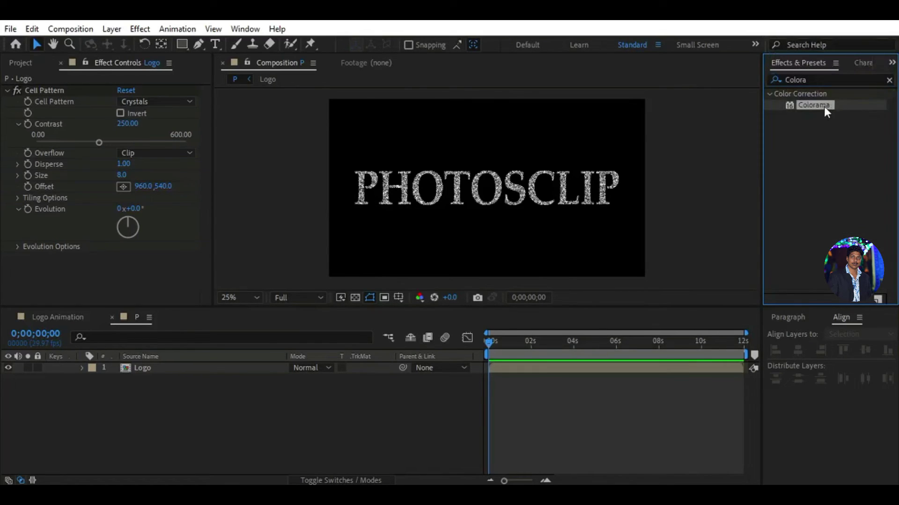
pyautogui.moveTo(824, 105); pyautogui.dragTo(492, 201)
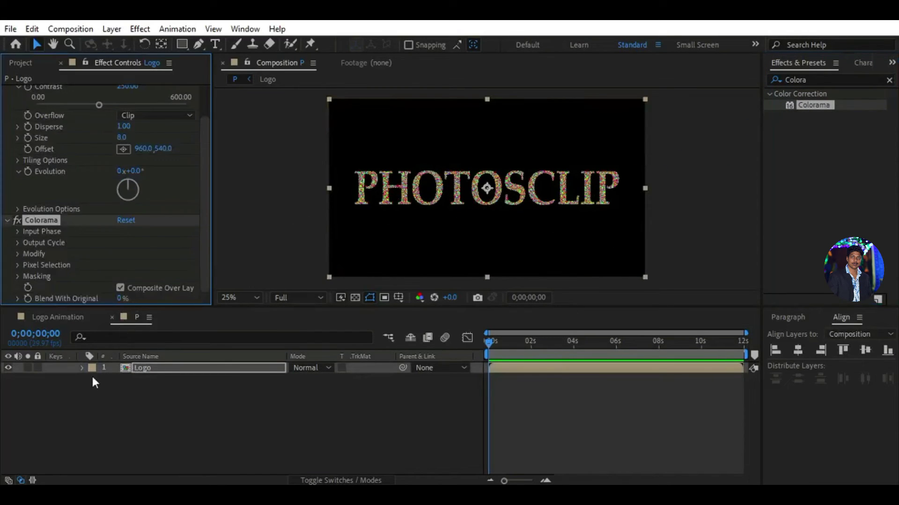
# From the Project panel, create a new 1920×1080 composition named 'Map'
pyautogui.click(56, 318)
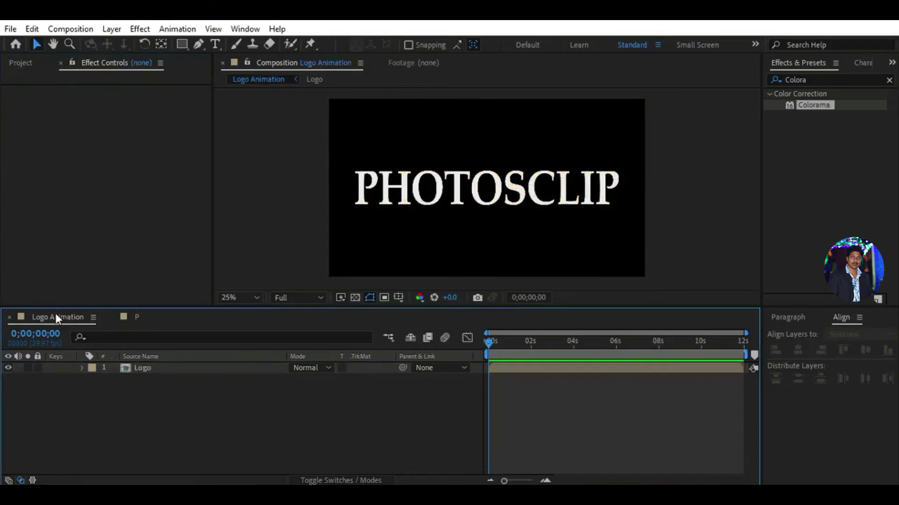
pyautogui.click(21, 63)
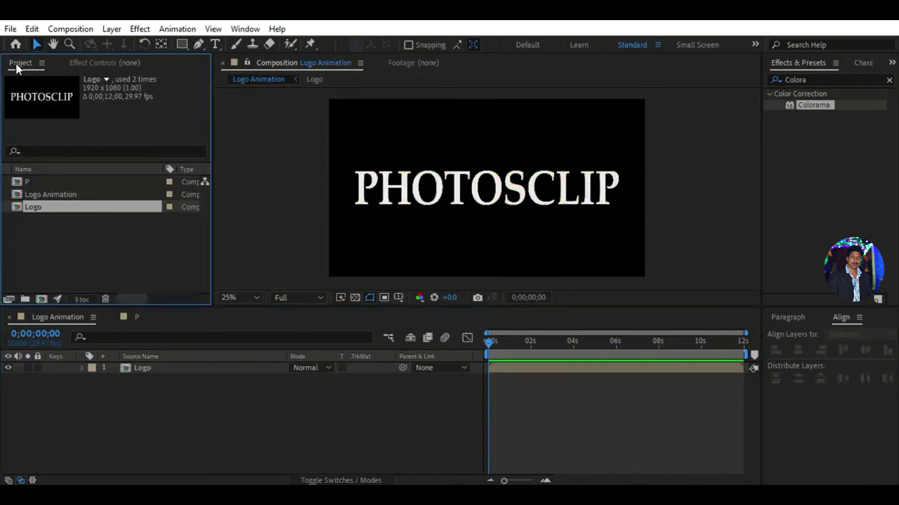
pyautogui.click(137, 406)
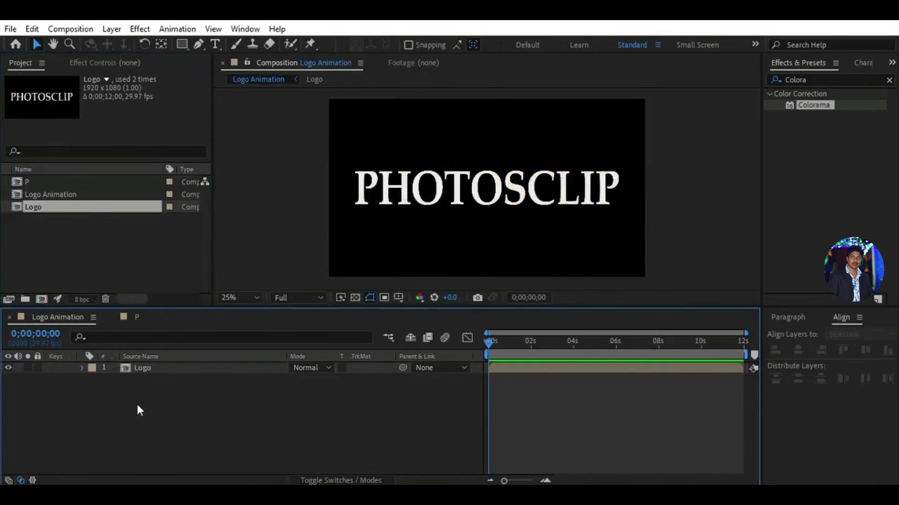
pyautogui.click(41, 300)
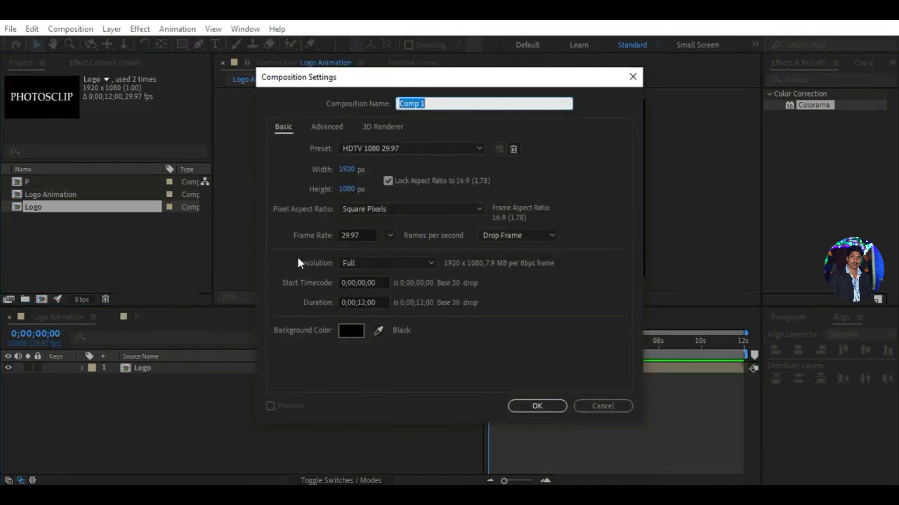
pyautogui.write('Map')
pyautogui.click(533, 405)
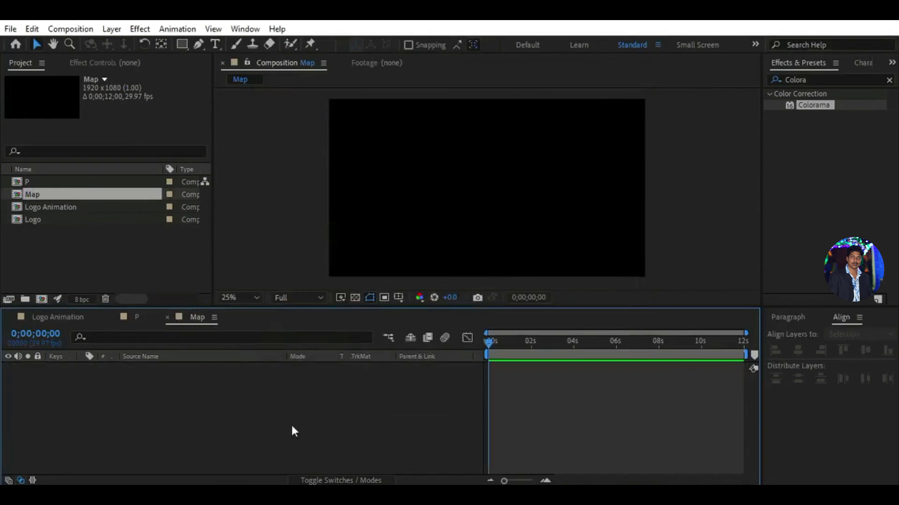
# Place the Logo comp into Map and apply Fractal Noise to it
pyautogui.click(56, 223)
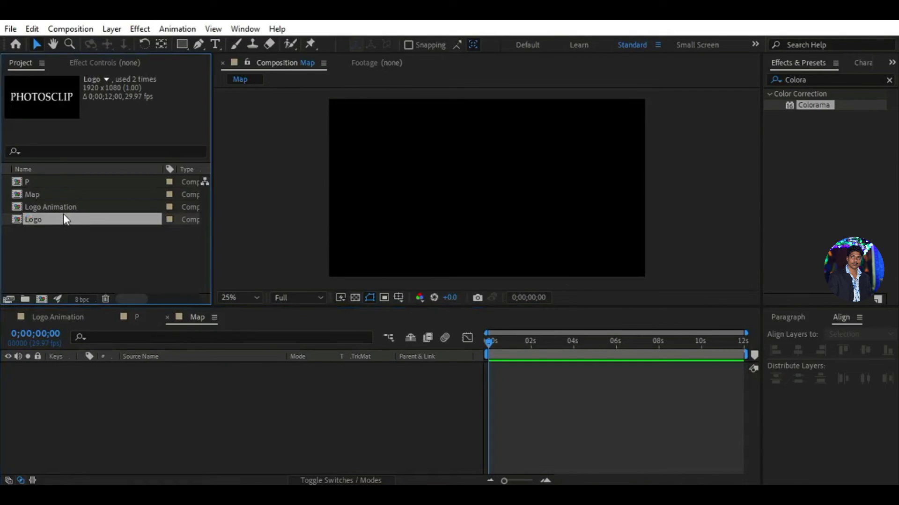
pyautogui.moveTo(63, 219); pyautogui.dragTo(111, 394)
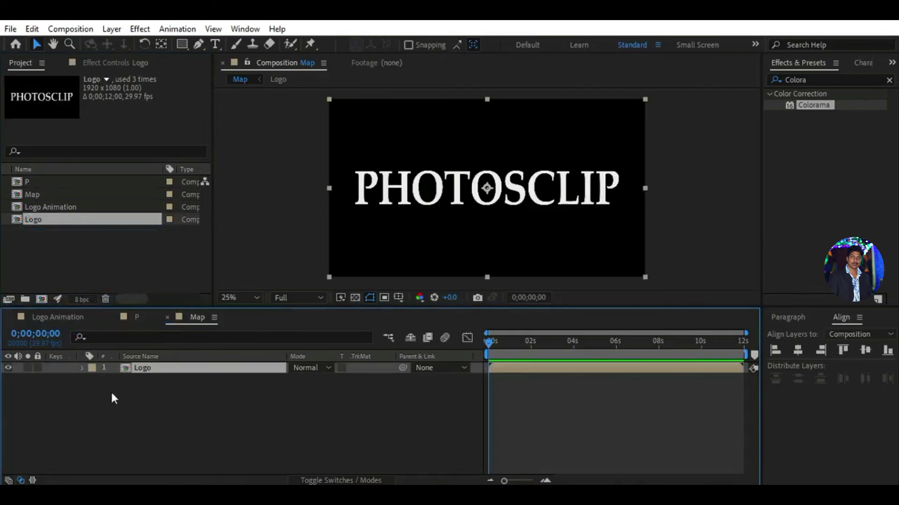
pyautogui.click(226, 400)
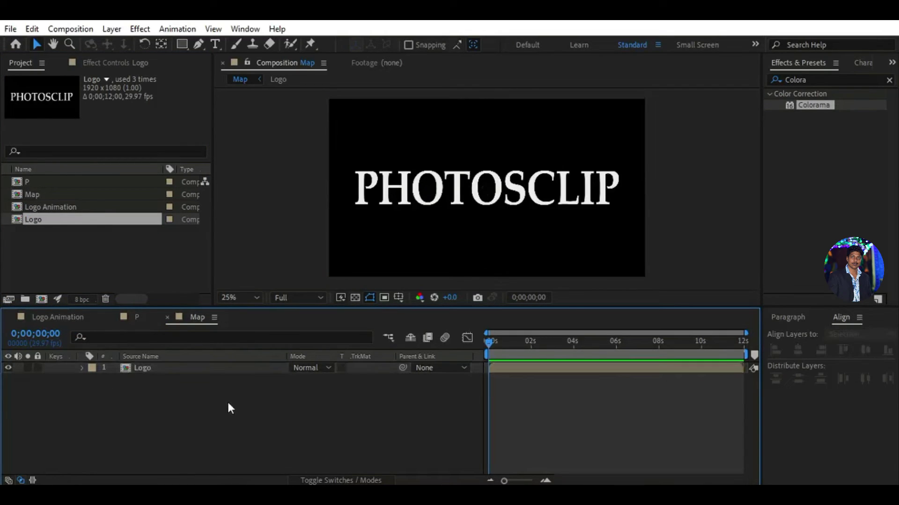
pyautogui.click(831, 78)
pyautogui.write('Fr')
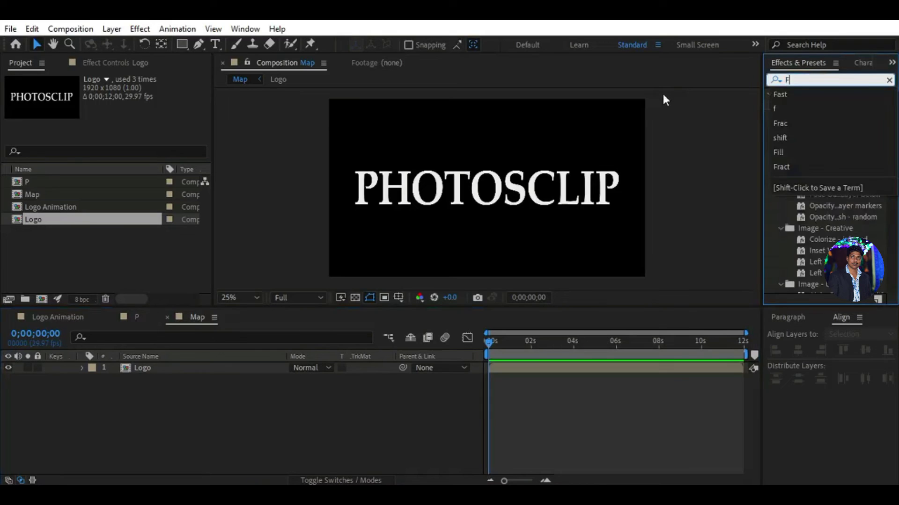
pyautogui.write('a')
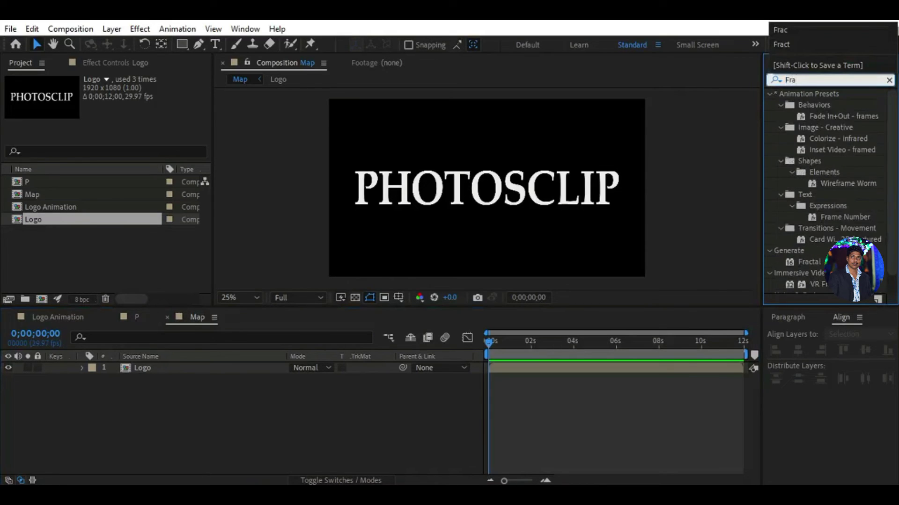
pyautogui.click(784, 44)
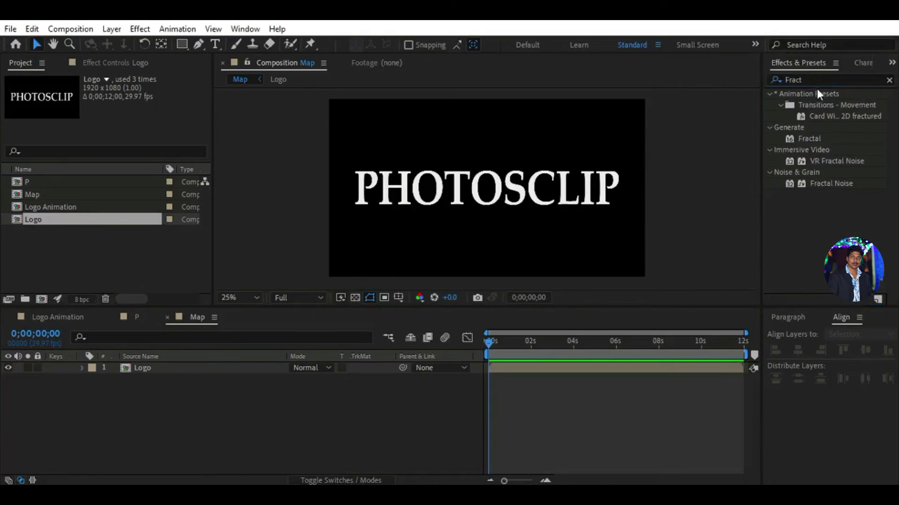
pyautogui.click(843, 186)
pyautogui.moveTo(840, 184); pyautogui.dragTo(483, 212)
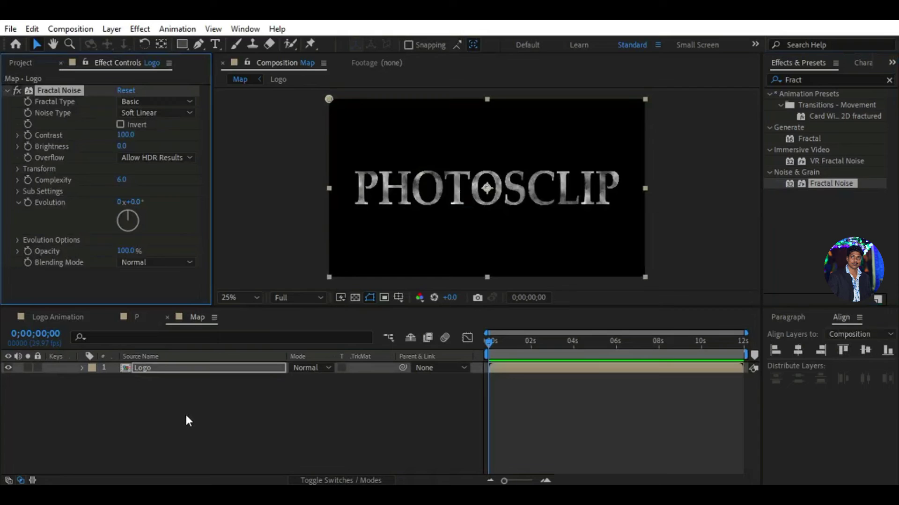
# Set Fractal Noise Contrast to 500, Brightness to 15 and Transform Scale to 81
pyautogui.click(125, 136)
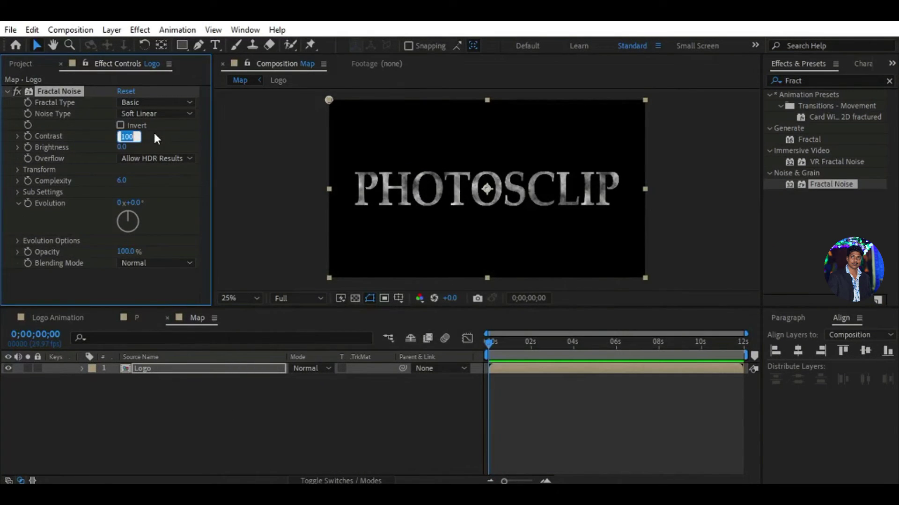
pyautogui.write('500')
pyautogui.press('Return')
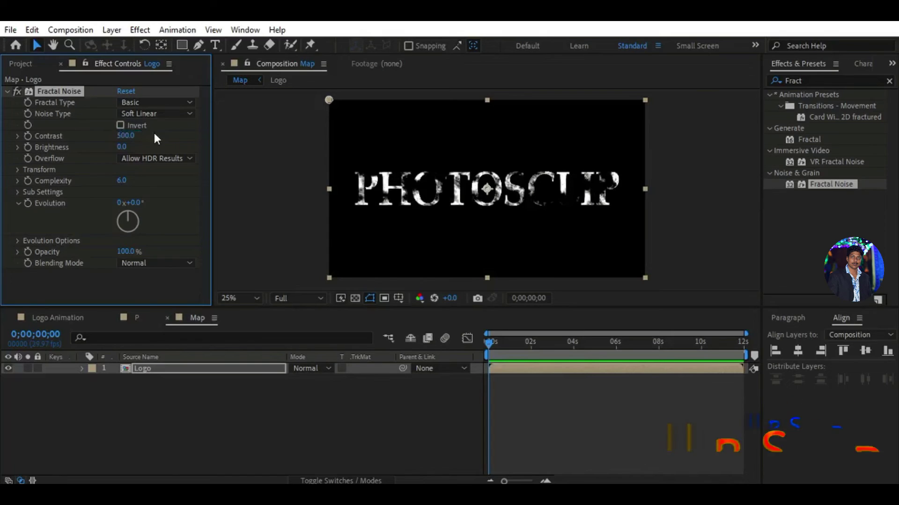
pyautogui.click(122, 147)
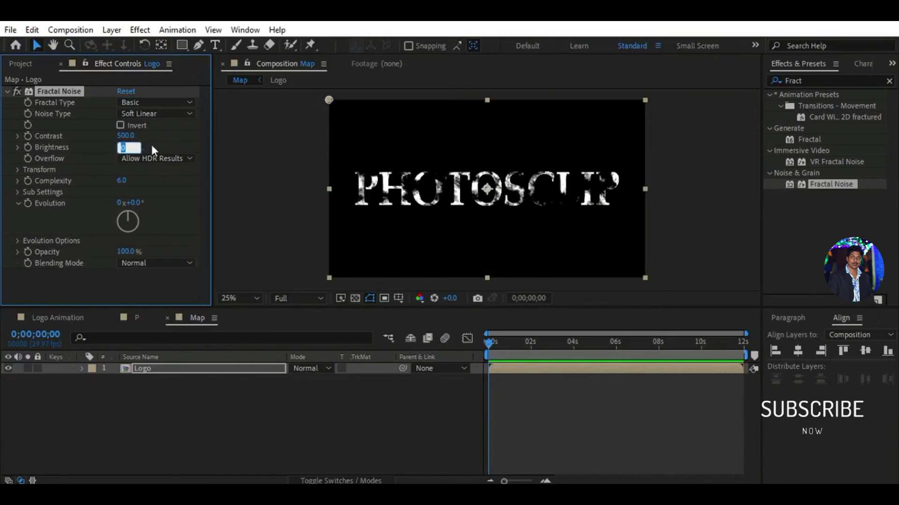
pyautogui.write('15')
pyautogui.press('Return')
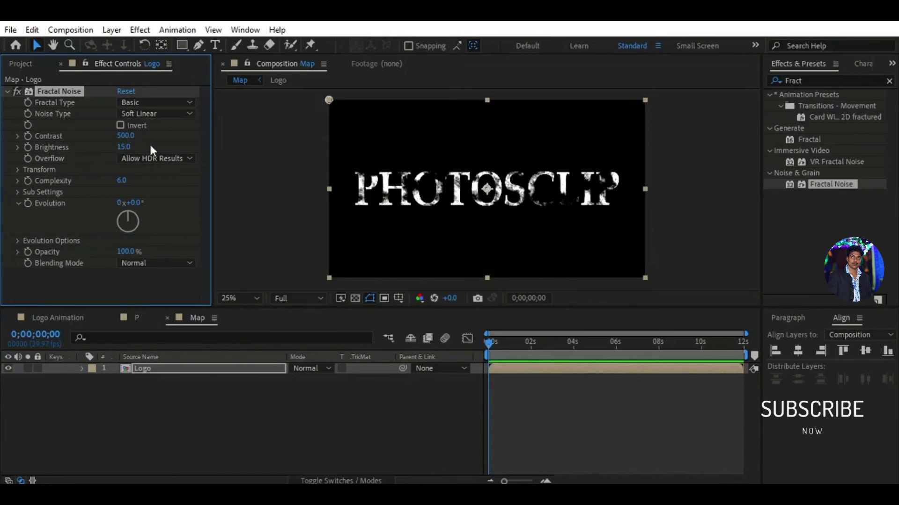
pyautogui.click(18, 169)
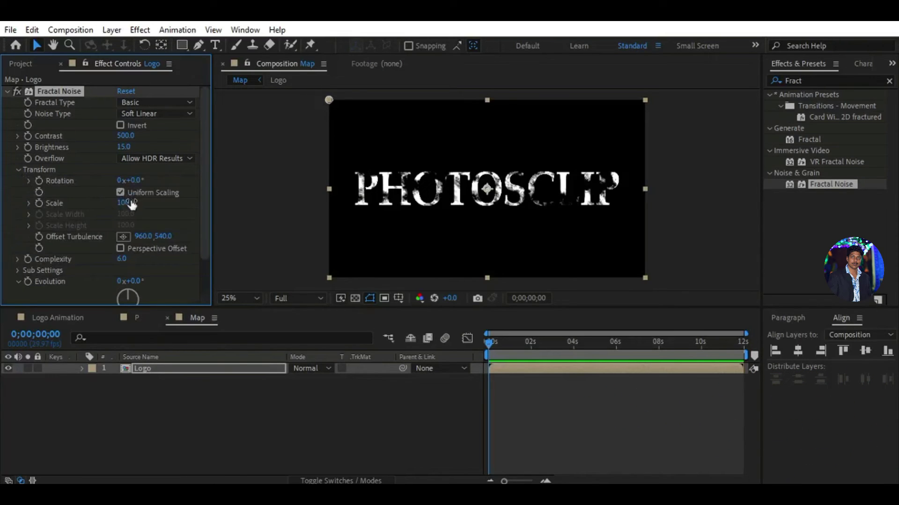
pyautogui.moveTo(132, 205); pyautogui.dragTo(112, 206)
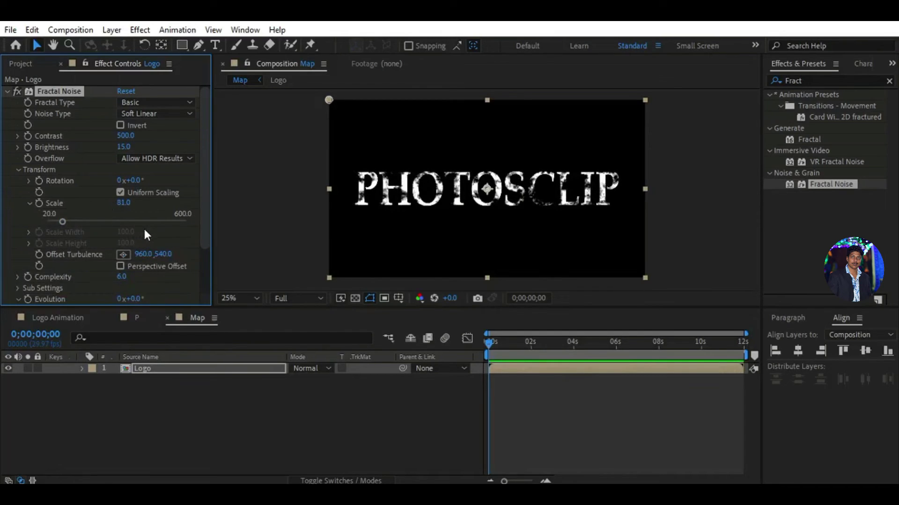
# In Logo Animation, add the Map and P comps as layers
pyautogui.click(169, 405)
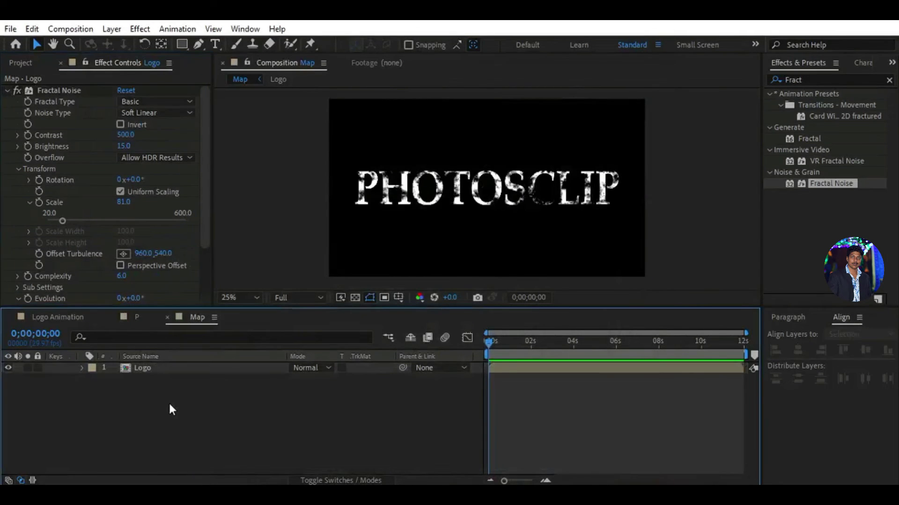
pyautogui.click(22, 63)
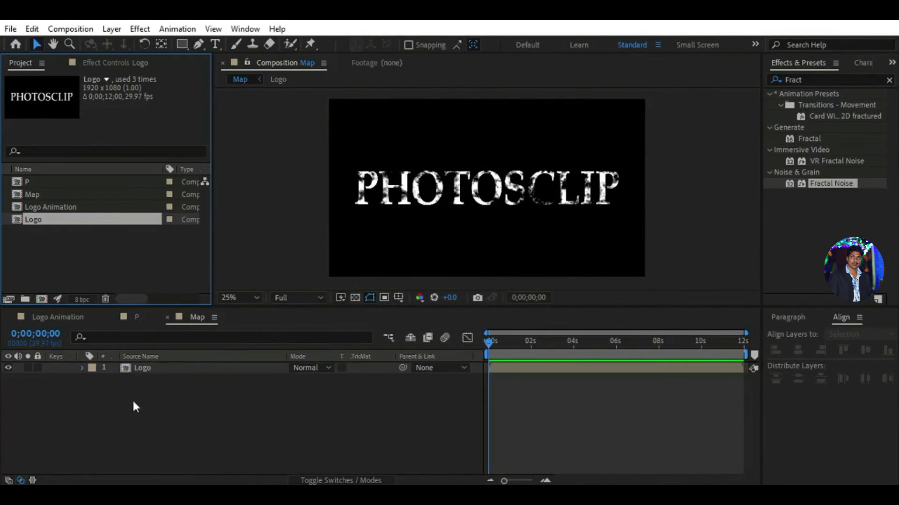
pyautogui.click(62, 316)
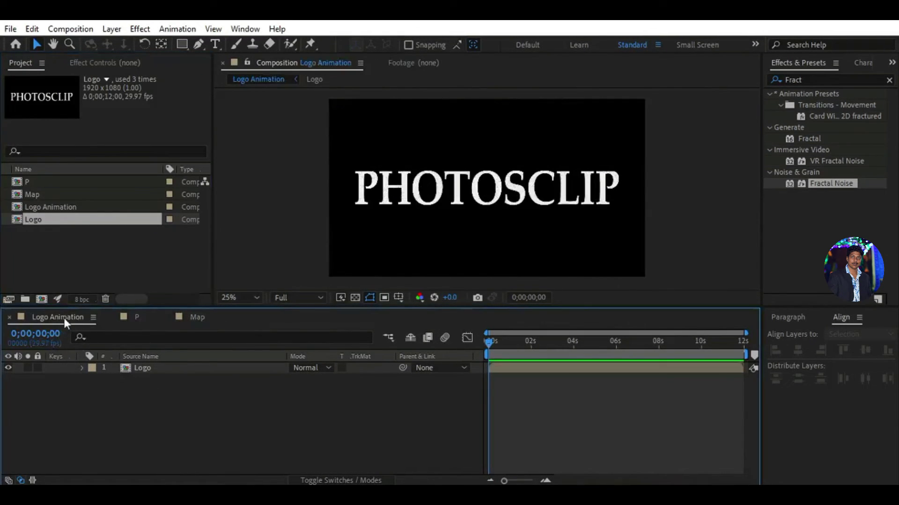
pyautogui.click(37, 196)
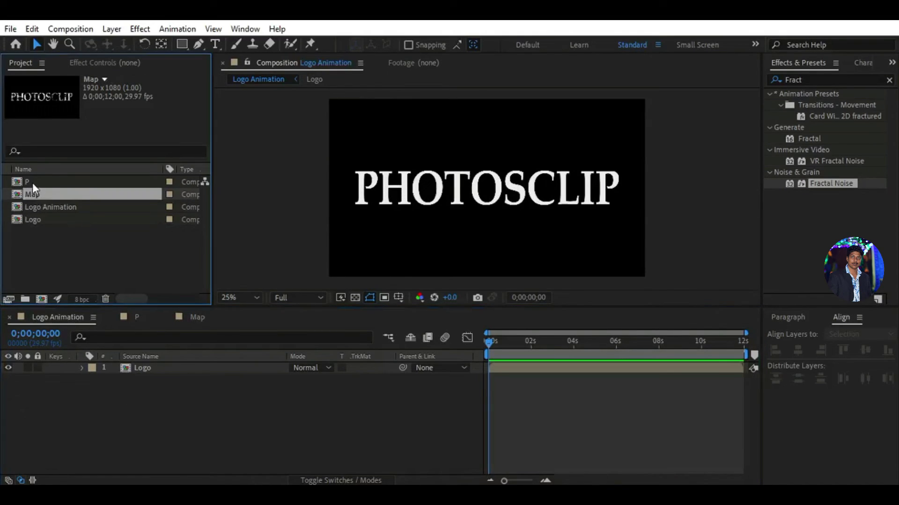
pyautogui.click(34, 181)
pyautogui.click(42, 195)
pyautogui.keyDown('ctrl'); pyautogui.click(46, 184); pyautogui.keyUp('ctrl')
pyautogui.moveTo(52, 195); pyautogui.dragTo(104, 406)
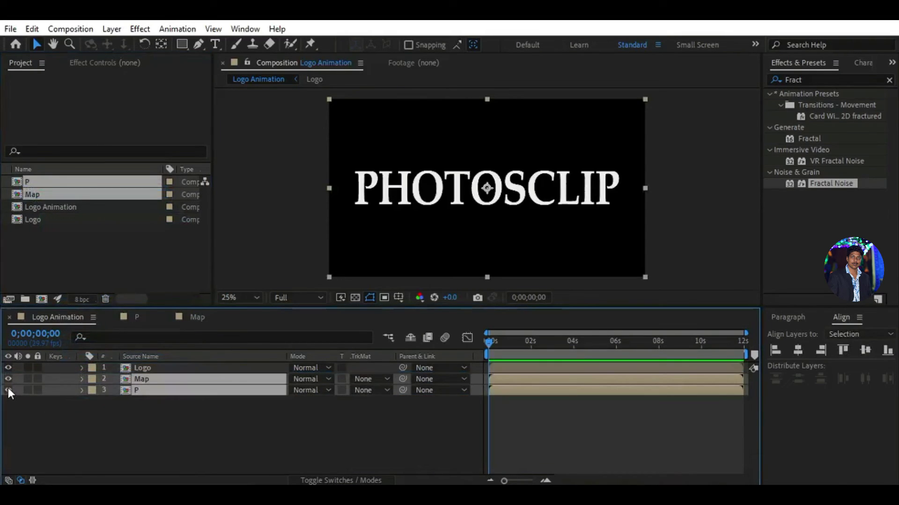
# Hide the Map and P layers by turning off their visibility
pyautogui.moveTo(8, 391); pyautogui.dragTo(8, 379)
pyautogui.click(226, 427)
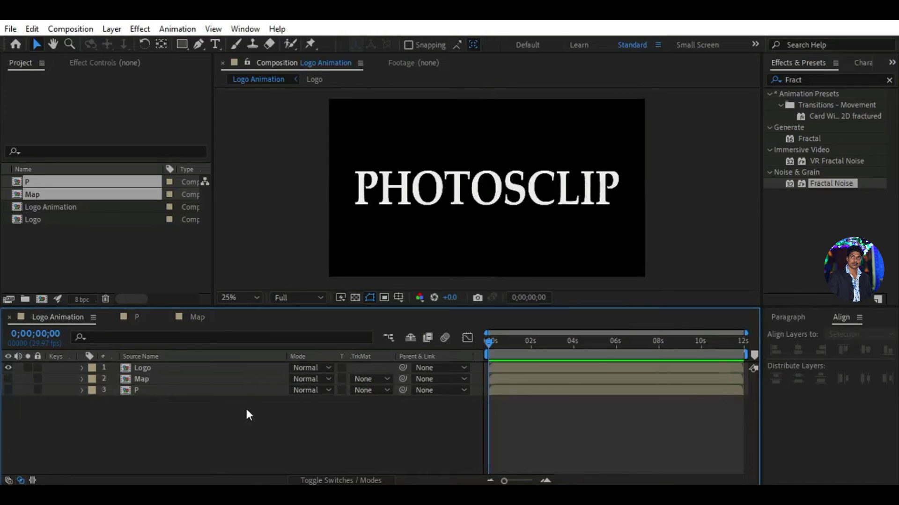
pyautogui.click(80, 265)
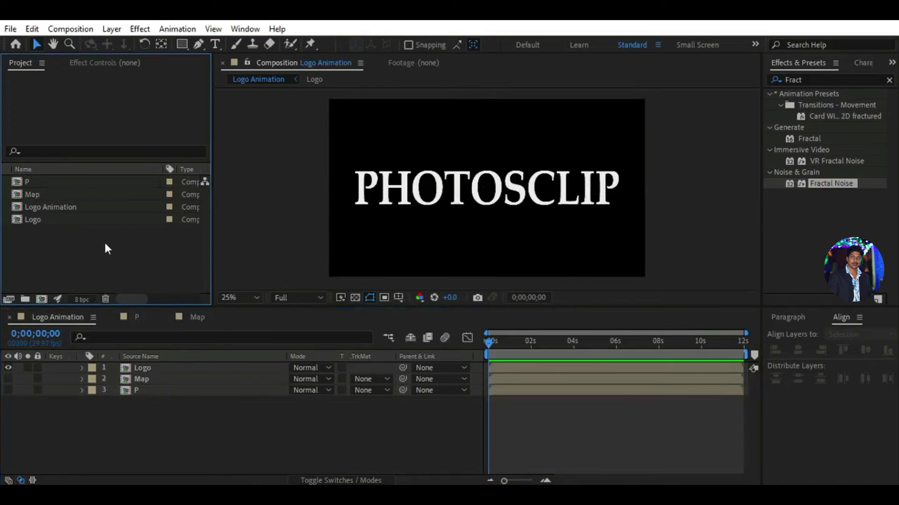
# Import Matte.avi, put it at the top of the Logo Animation layers, and preview its smoke
pyautogui.click(10, 28)
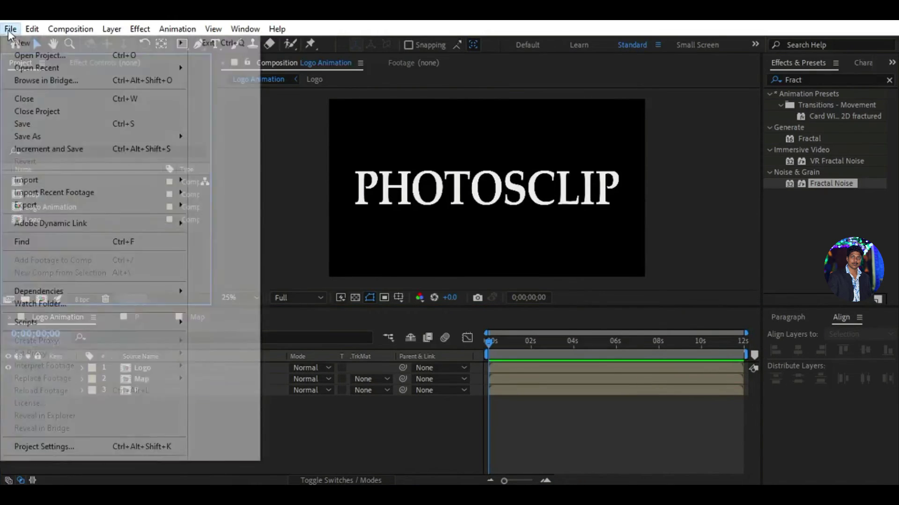
pyautogui.moveTo(173, 180)
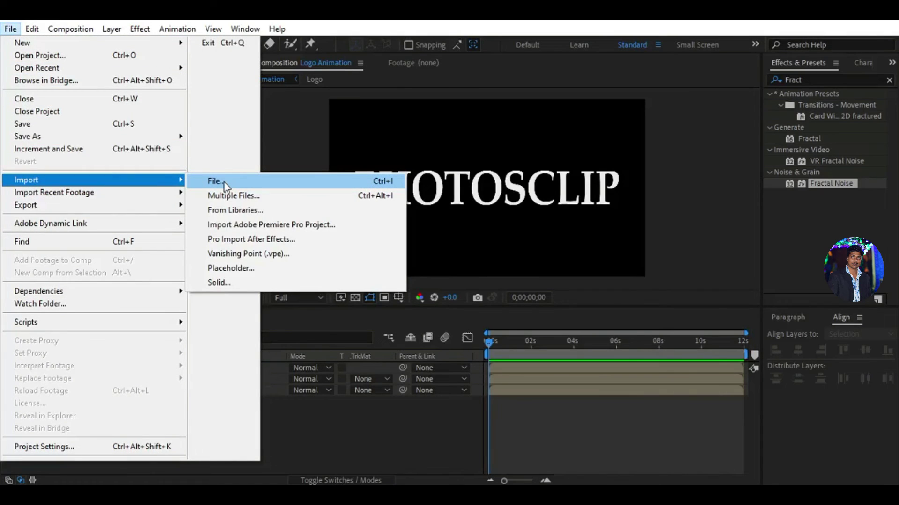
pyautogui.click(224, 182)
pyautogui.click(58, 238)
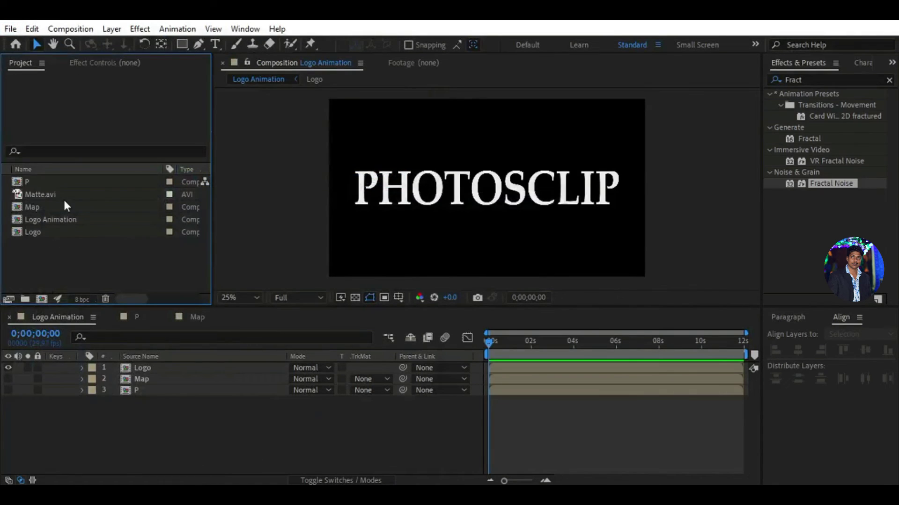
pyautogui.click(70, 194)
pyautogui.moveTo(74, 192); pyautogui.dragTo(161, 368)
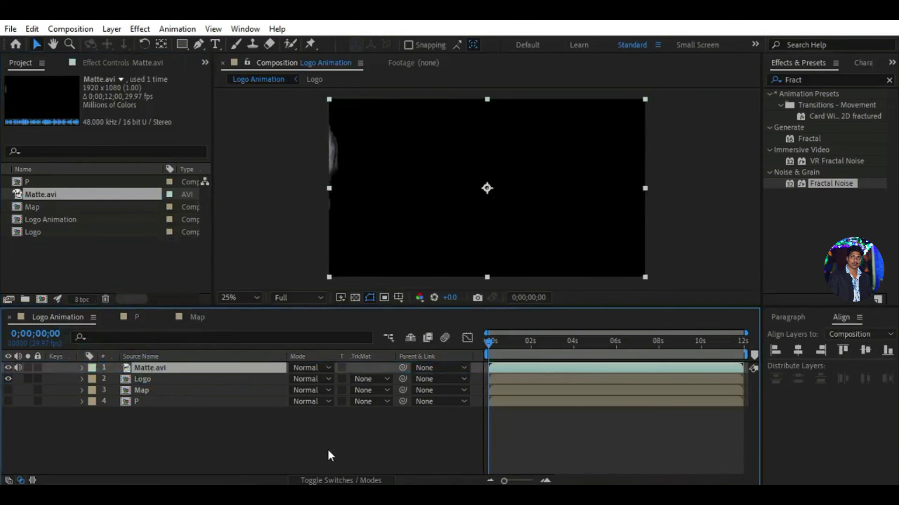
pyautogui.moveTo(488, 338); pyautogui.dragTo(475, 346)
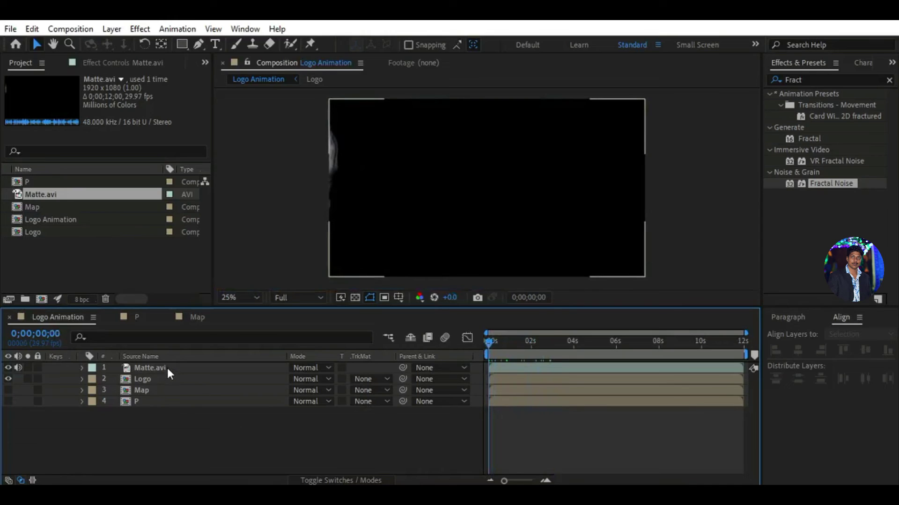
# Set the Logo layer's track matte to Luma Matte "Matte.avi"
pyautogui.click(181, 379)
pyautogui.click(387, 379)
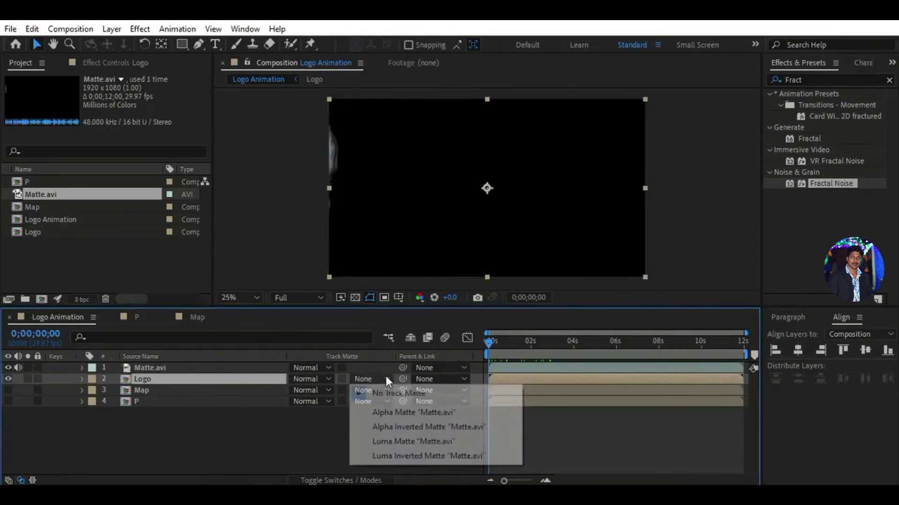
pyautogui.click(393, 413)
pyautogui.click(387, 443)
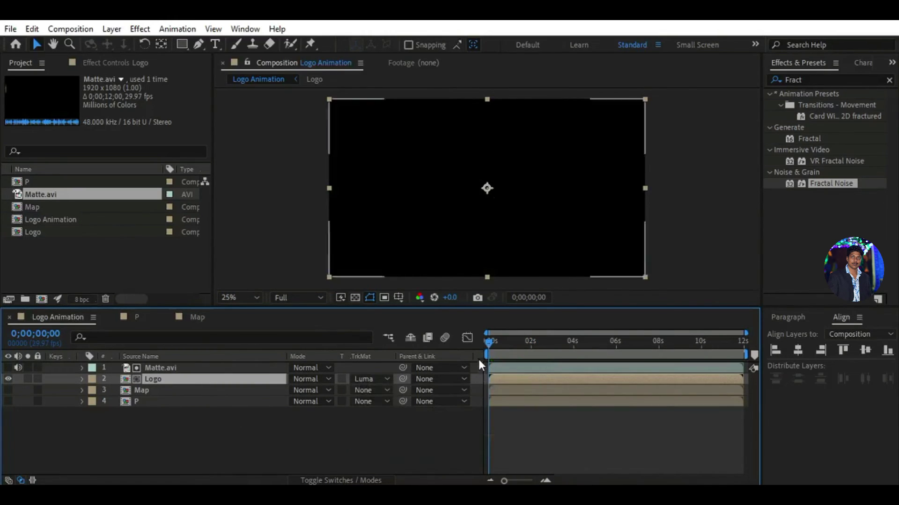
# Scrub to around 3 and 4 seconds to preview PHOTOSCLIP revealed through the smoke
pyautogui.moveTo(488, 342)
pyautogui.mouseDown()
pyautogui.moveTo(557, 345)
pyautogui.moveTo(475, 355)
pyautogui.mouseUp()
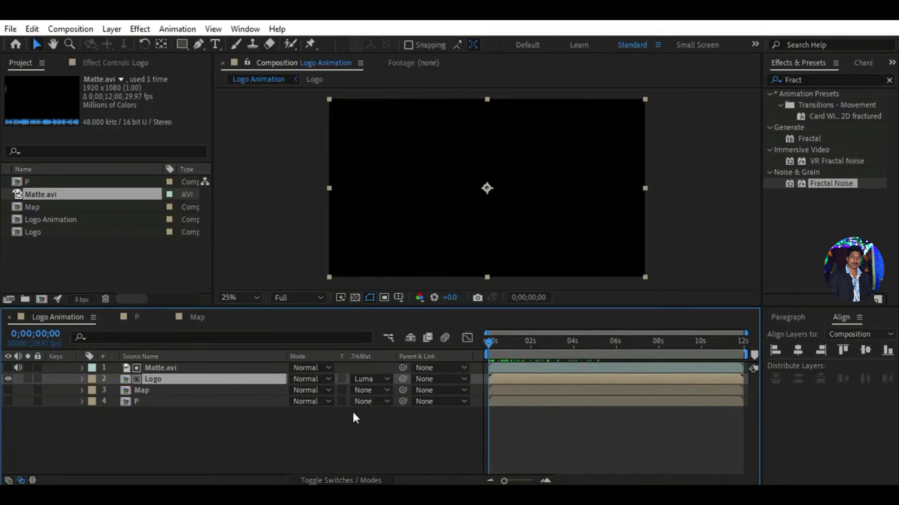
pyautogui.click(295, 422)
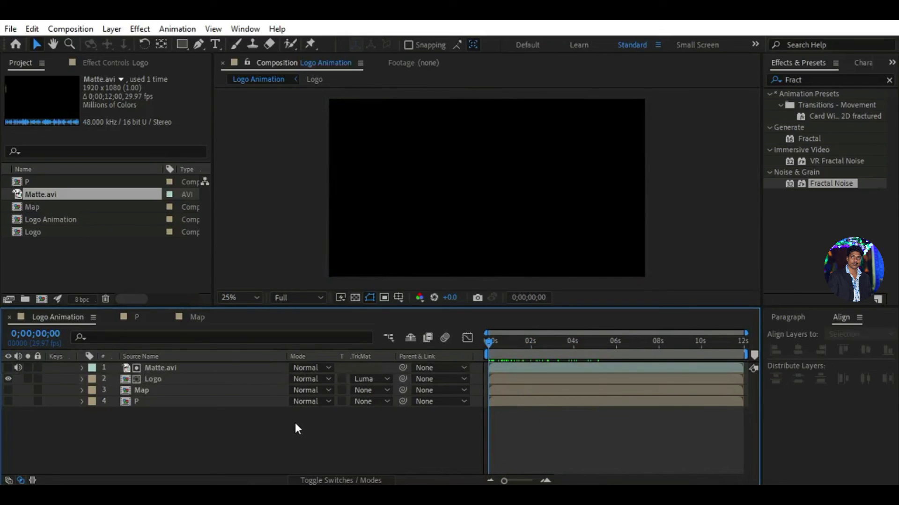
pyautogui.click(169, 379)
pyautogui.moveTo(487, 344)
pyautogui.mouseDown()
pyautogui.moveTo(582, 350)
pyautogui.moveTo(571, 350)
pyautogui.mouseUp()
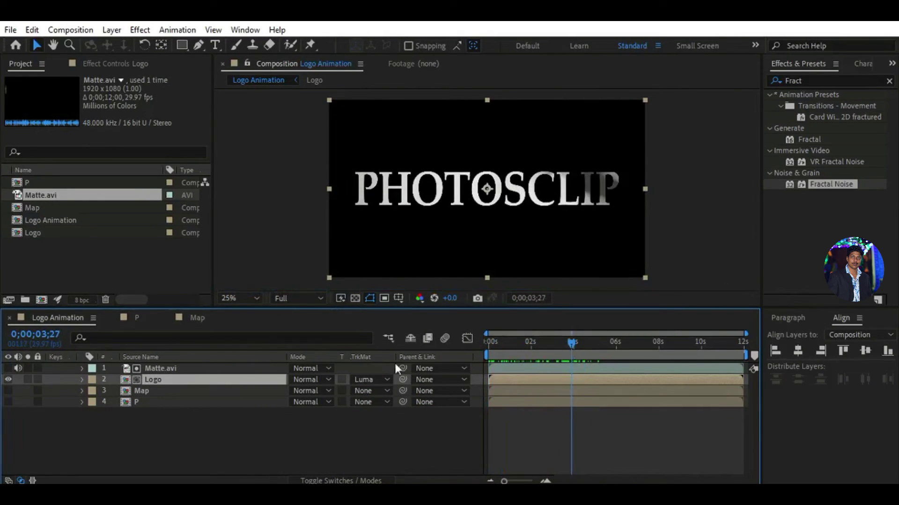
pyautogui.click(808, 80)
# Apply Shatter to the Logo layer with View set to Rendered and Render set to All
pyautogui.write('S')
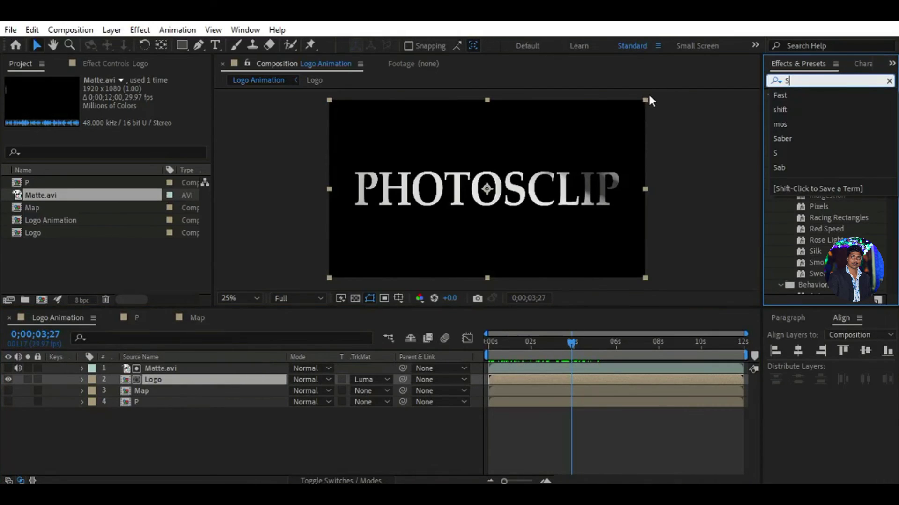
pyautogui.write('hat')
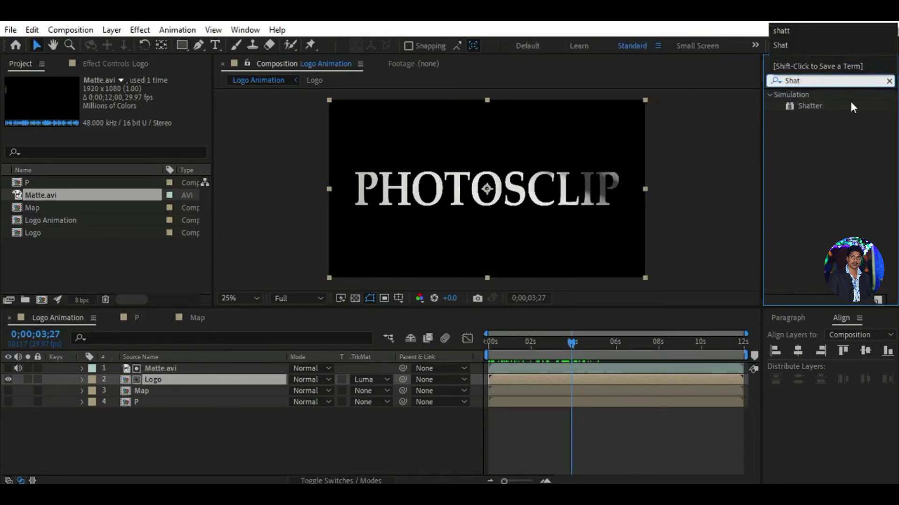
pyautogui.click(817, 106)
pyautogui.moveTo(817, 107); pyautogui.dragTo(196, 379)
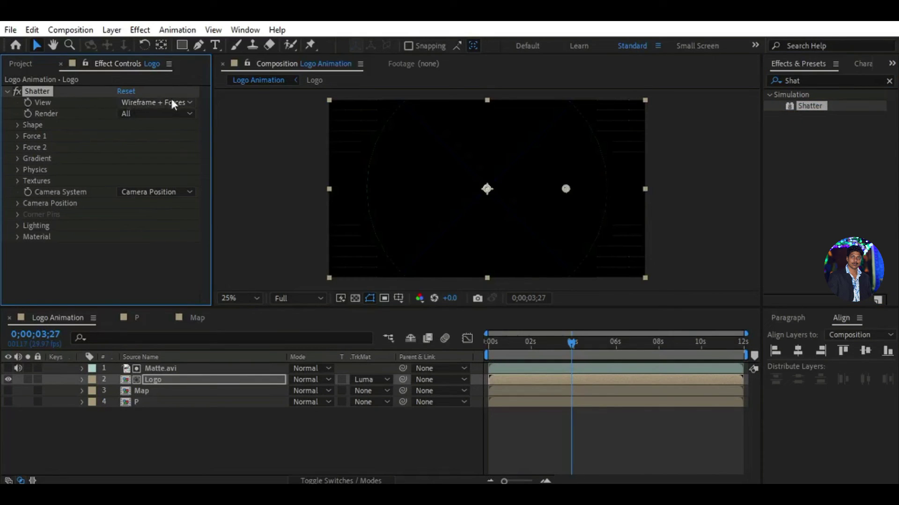
pyautogui.click(190, 101)
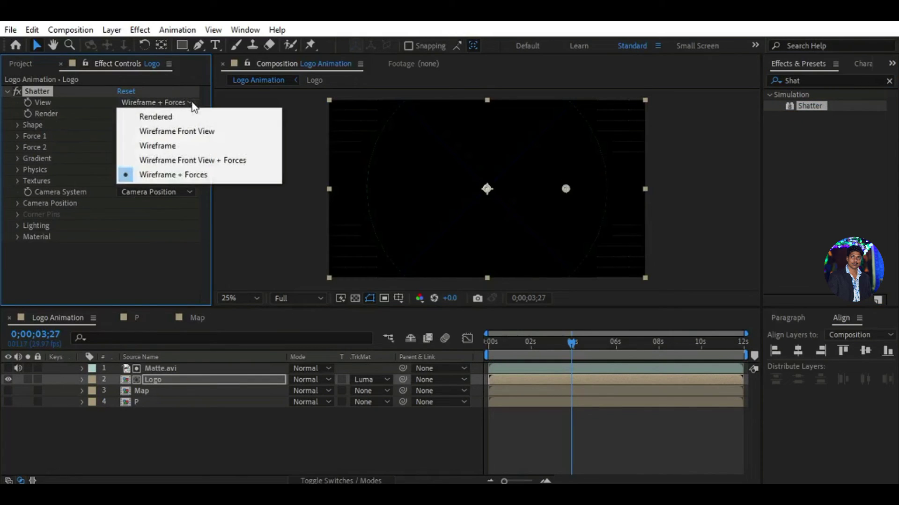
pyautogui.click(172, 117)
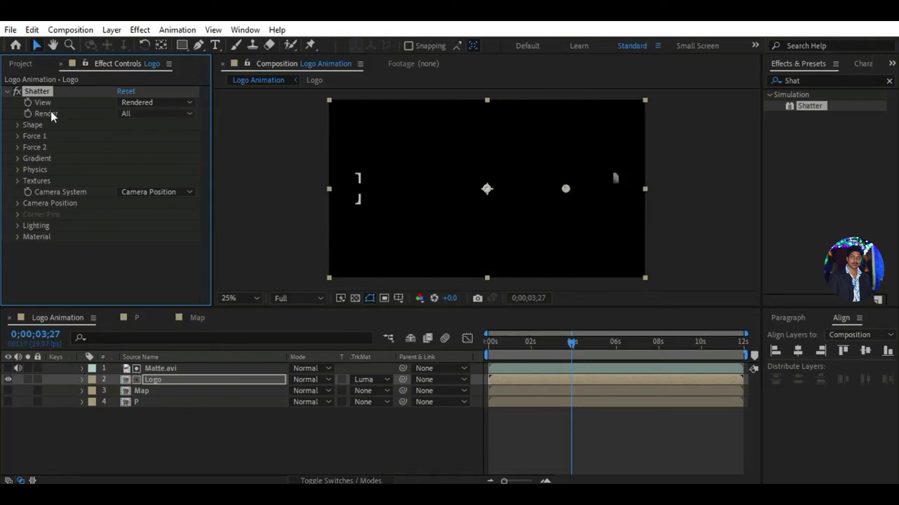
pyautogui.click(168, 114)
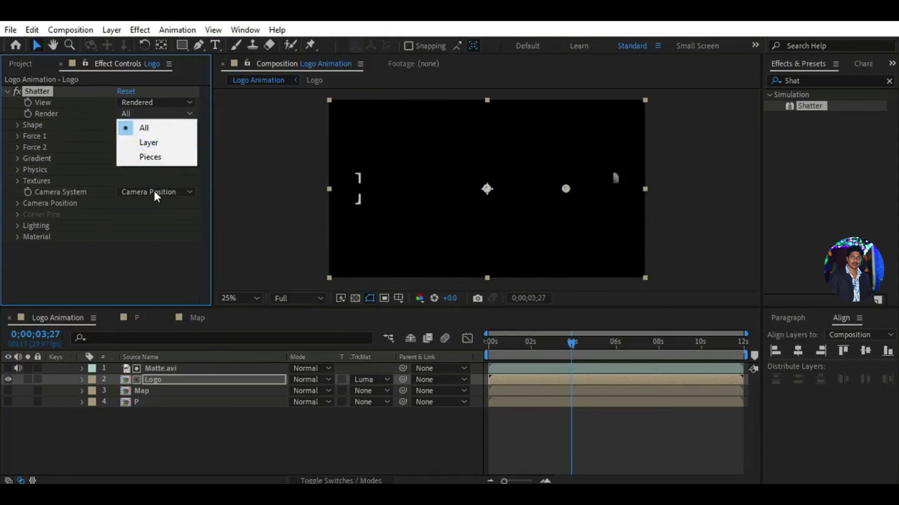
pyautogui.click(85, 152)
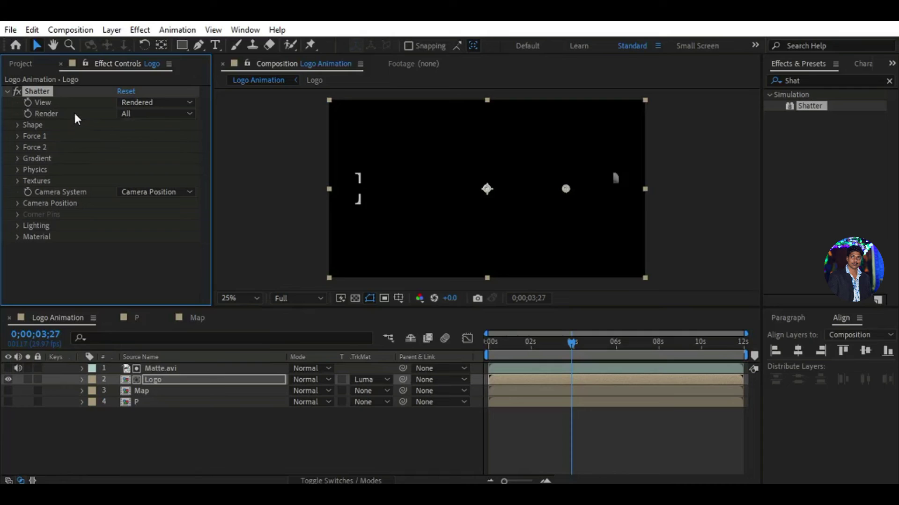
# Set the Shatter pattern to Custom using layer P, with Repetitions 3 and Extrusion Depth 0
pyautogui.click(18, 125)
pyautogui.click(162, 136)
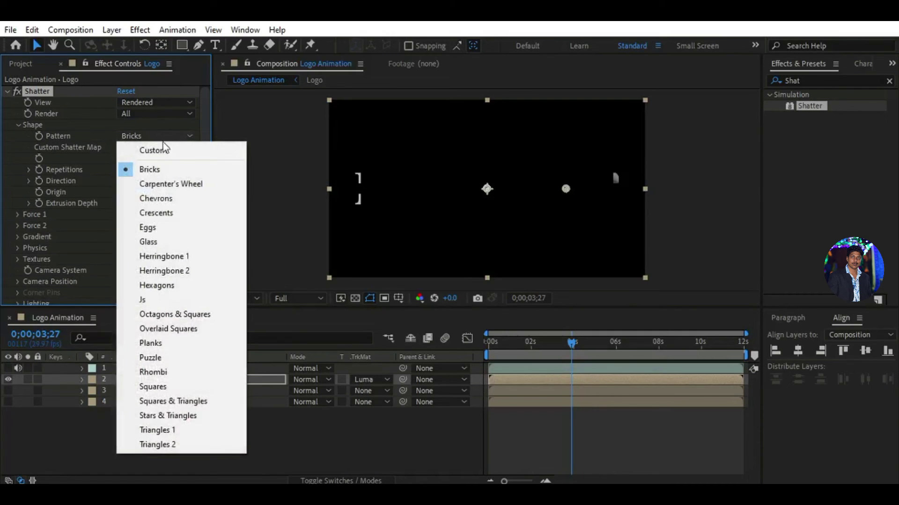
pyautogui.click(133, 151)
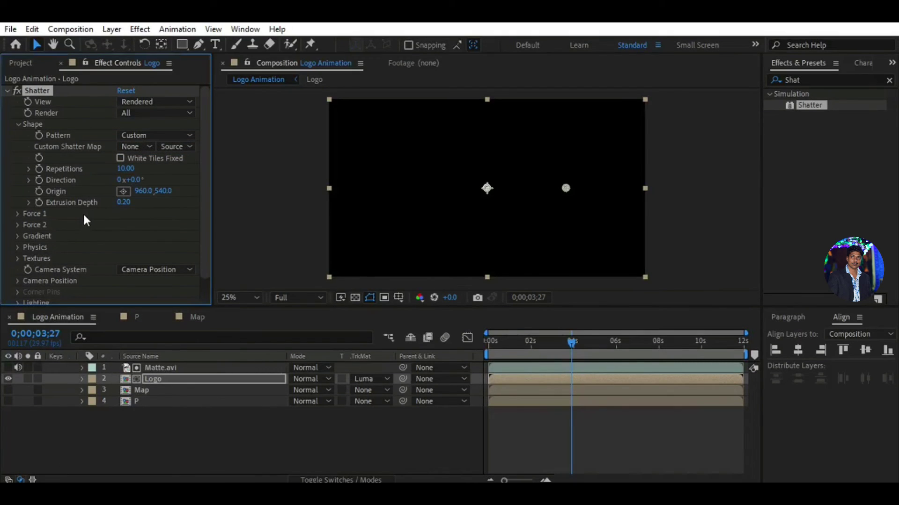
pyautogui.click(133, 147)
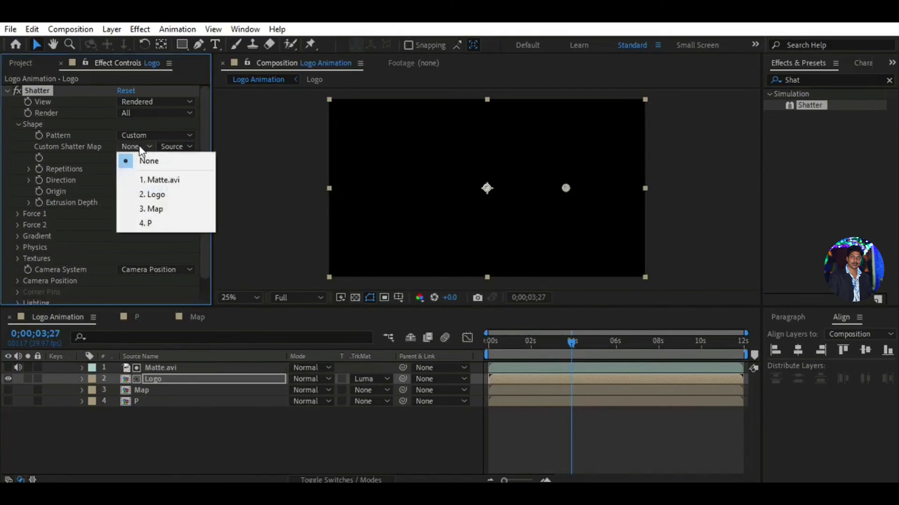
pyautogui.click(149, 225)
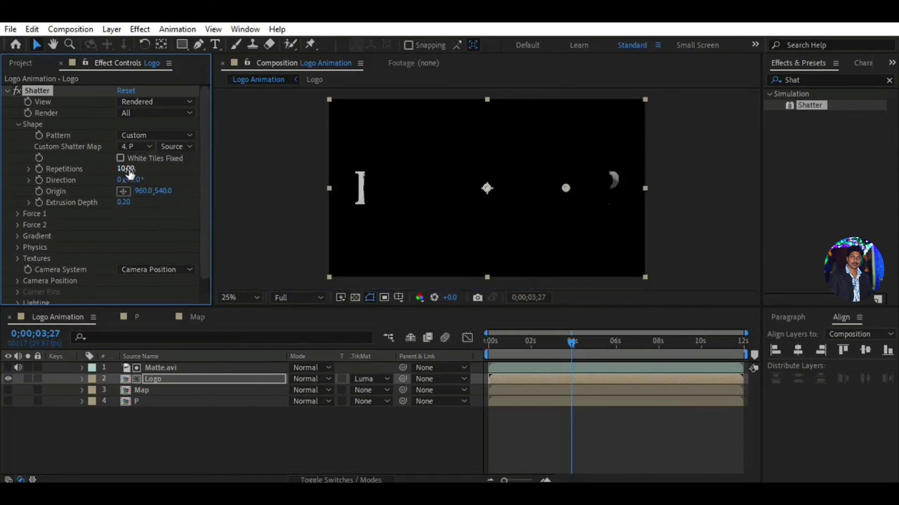
pyautogui.click(125, 169)
pyautogui.write('3')
pyautogui.press('Return')
pyautogui.click(123, 203)
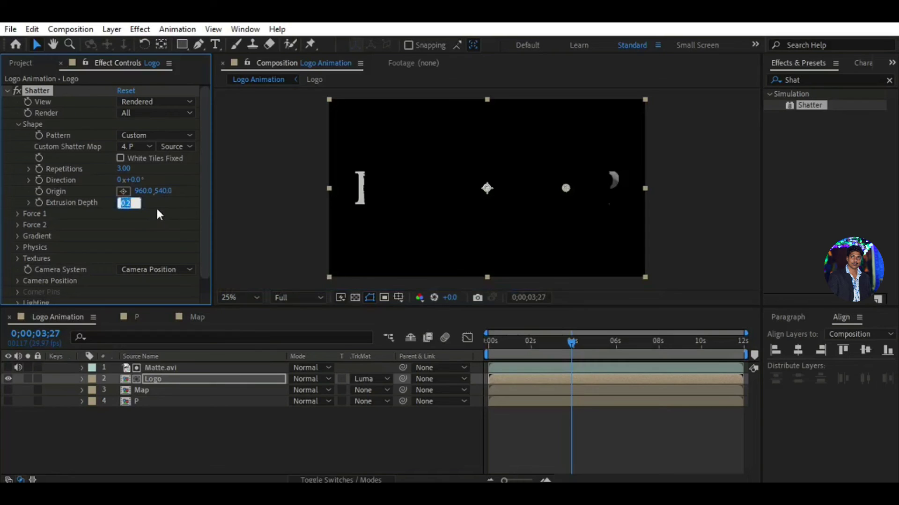
pyautogui.write('0')
pyautogui.press('Return')
# Set Shatter's Force 1 Strength to 0
pyautogui.click(18, 214)
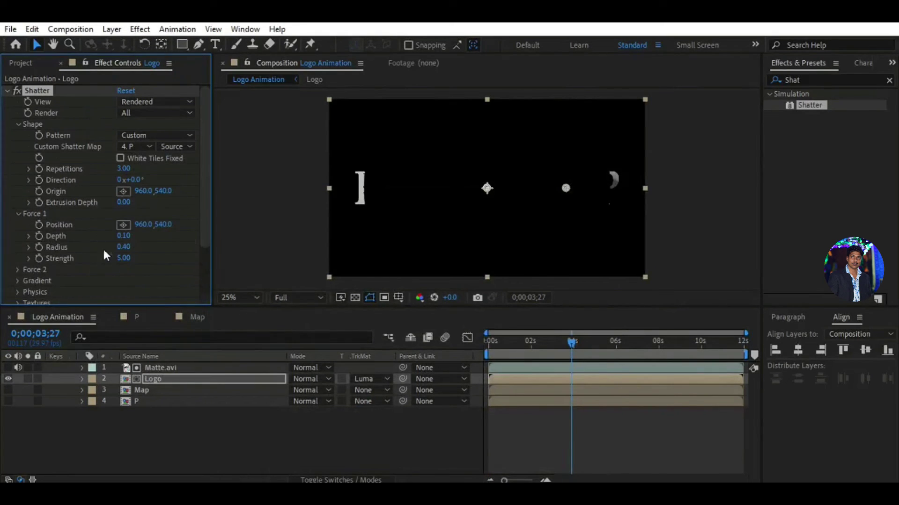
pyautogui.click(122, 259)
pyautogui.write('0')
pyautogui.press('Return')
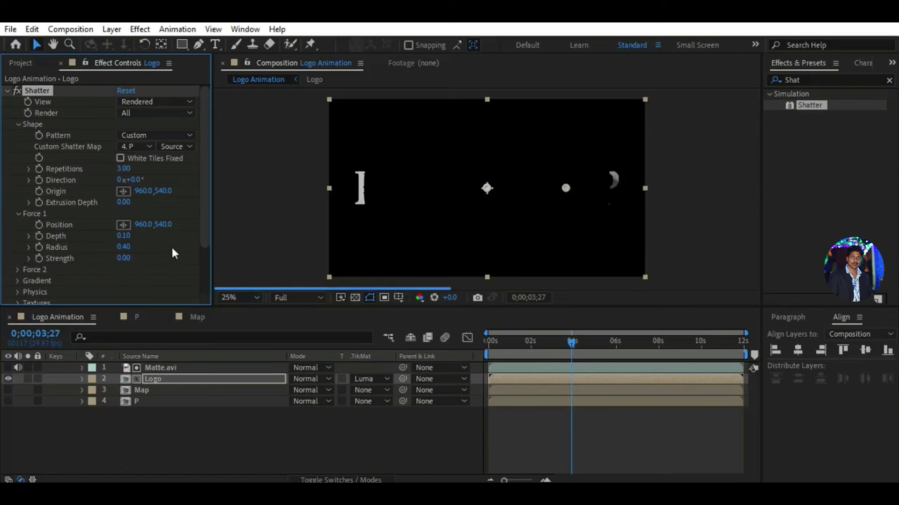
pyautogui.moveTo(204, 237); pyautogui.dragTo(204, 273)
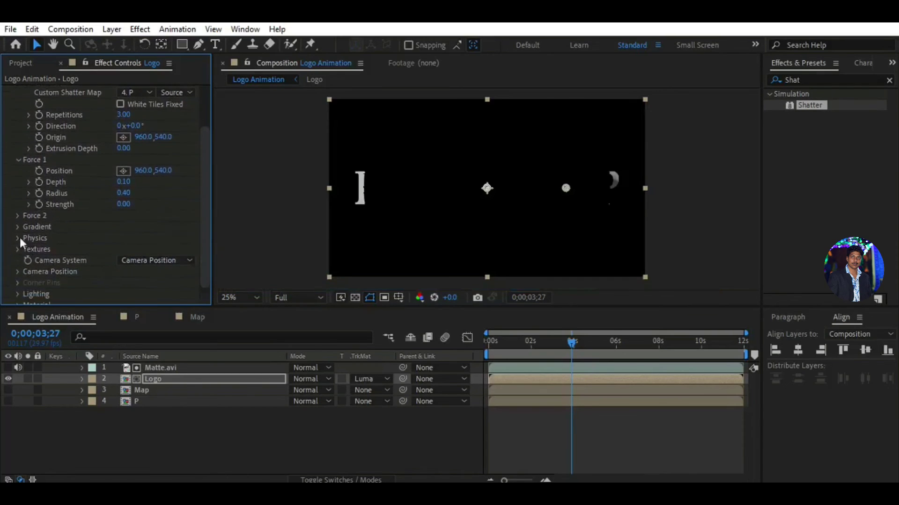
# Set Shatter's Force 2 Strength to -0.10
pyautogui.click(17, 215)
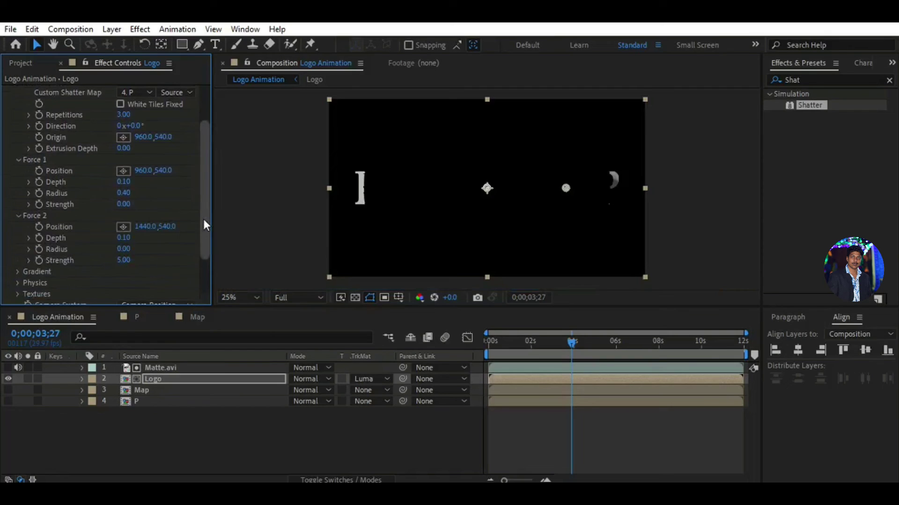
pyautogui.scroll(-3, 204, 225)
pyautogui.click(124, 227)
pyautogui.write('0')
pyautogui.press('Return')
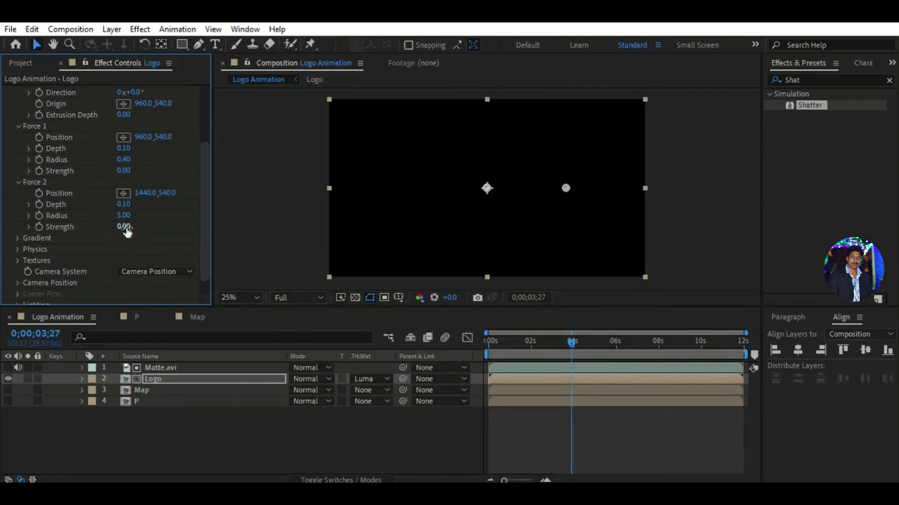
pyautogui.click(124, 227)
pyautogui.write('-1.3')
pyautogui.press('Return')
pyautogui.moveTo(125, 228); pyautogui.dragTo(133, 229)
# Adjust Force 2 Radius down from 5.00 to 0.53
pyautogui.moveTo(125, 218); pyautogui.dragTo(122, 218)
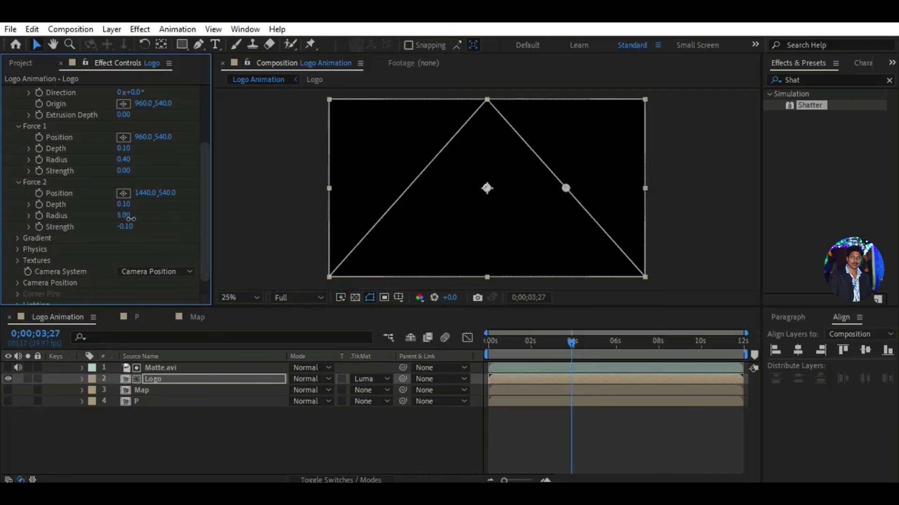
pyautogui.moveTo(126, 218)
pyautogui.mouseDown()
pyautogui.moveTo(136, 217)
pyautogui.moveTo(114, 223)
pyautogui.moveTo(169, 218)
pyautogui.mouseUp()
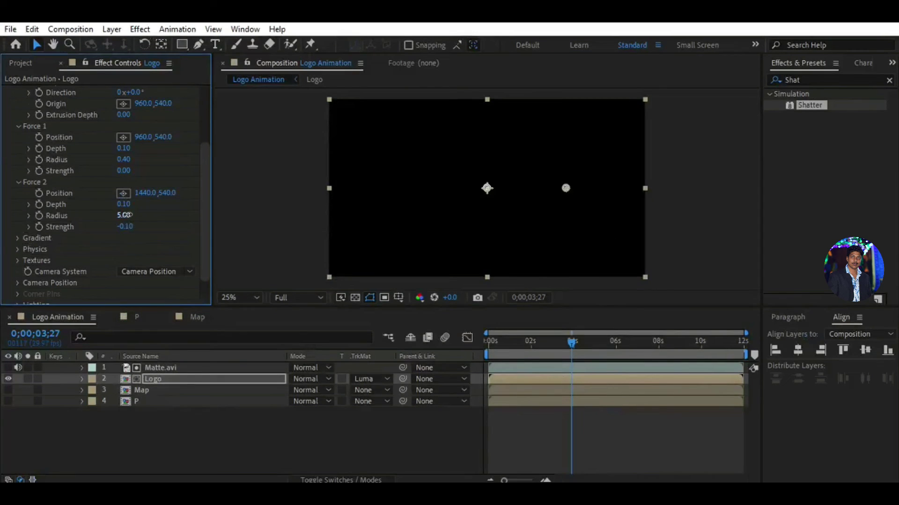
pyautogui.moveTo(124, 215); pyautogui.dragTo(75, 219)
pyautogui.moveTo(18, 215); pyautogui.dragTo(6, 214)
pyautogui.click(118, 216)
pyautogui.write('0')
pyautogui.press('Return')
pyautogui.moveTo(133, 218); pyautogui.dragTo(162, 216)
pyautogui.click(23, 239)
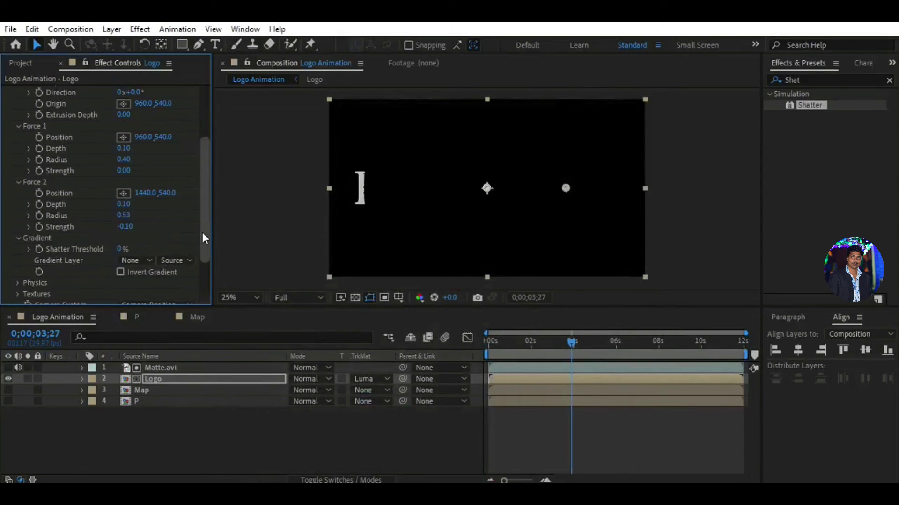
# Set Shatter's Gradient Layer to the Map layer
pyautogui.moveTo(203, 232); pyautogui.dragTo(204, 254)
pyautogui.click(147, 213)
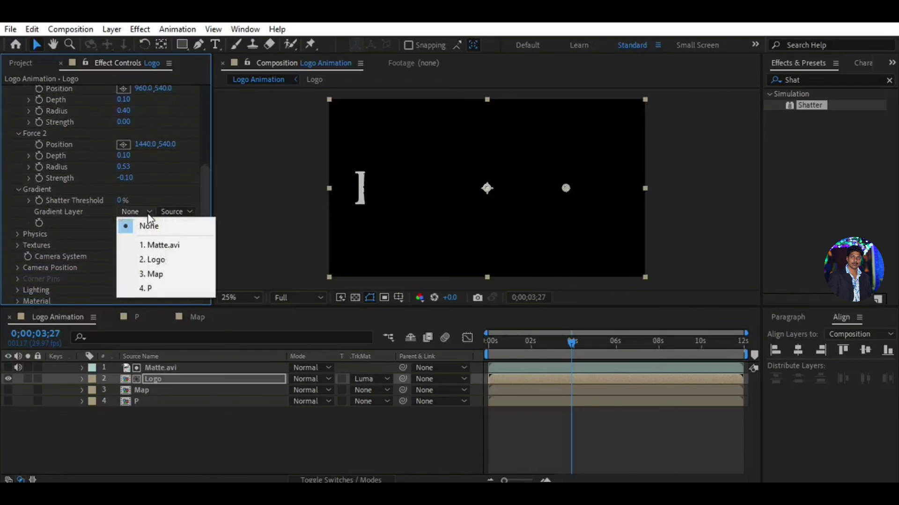
pyautogui.click(152, 275)
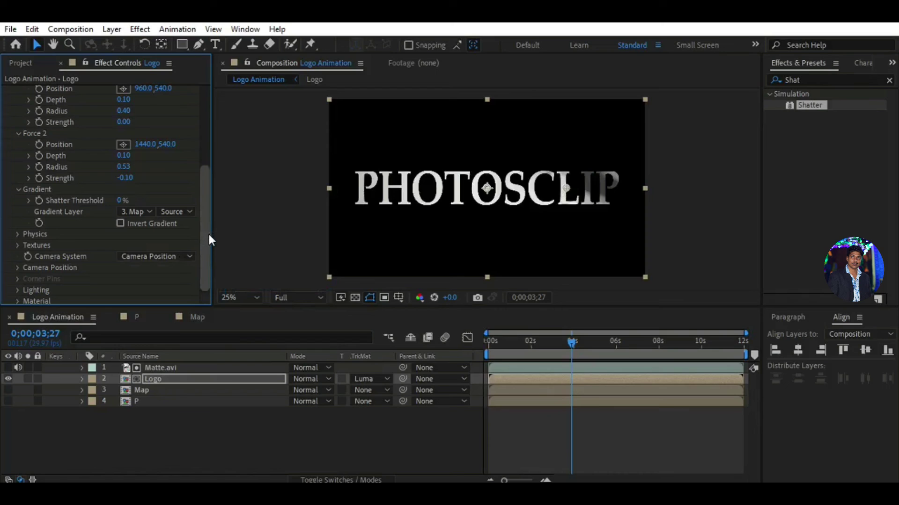
# Set Physics Rotation Speed to 1, Randomness to 0.46 and Gravity to 0.10
pyautogui.scroll(-1, 140, 244)
pyautogui.click(18, 231)
pyautogui.scroll(-2, 69, 255)
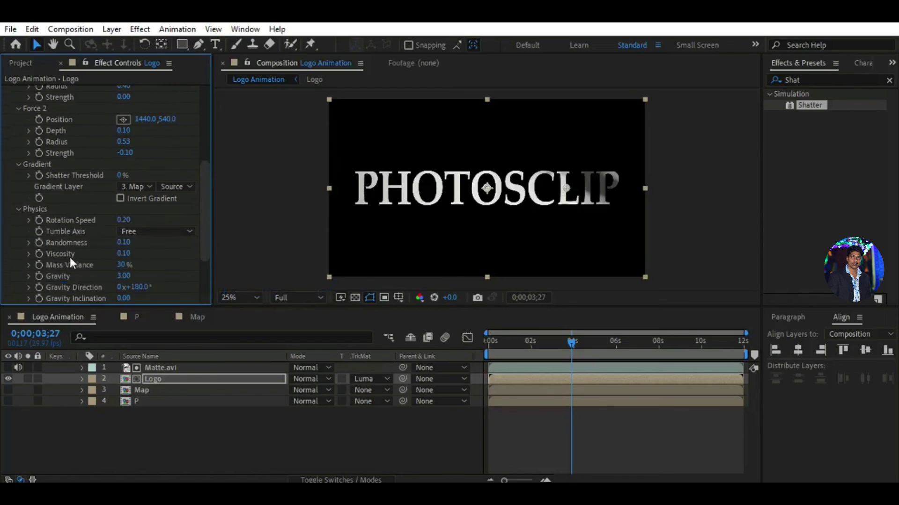
pyautogui.click(123, 221)
pyautogui.write('1')
pyautogui.press('Return')
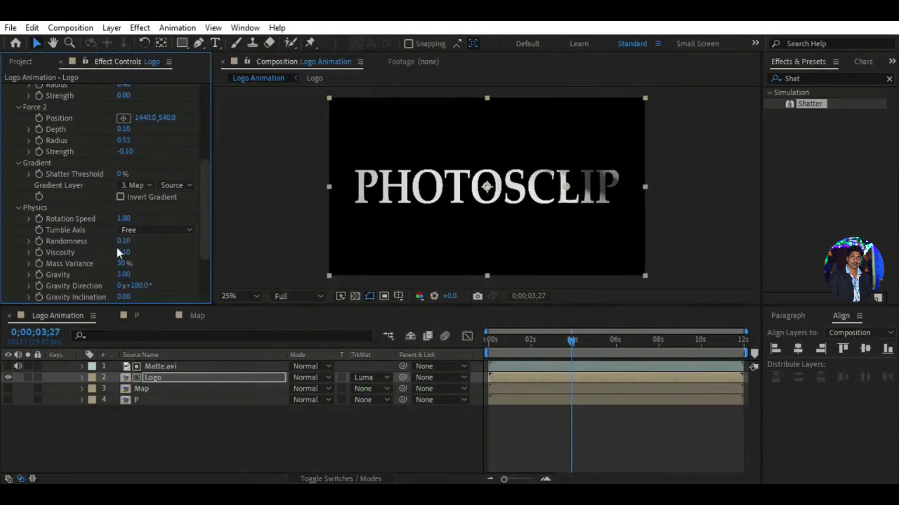
pyautogui.moveTo(123, 242); pyautogui.dragTo(153, 244)
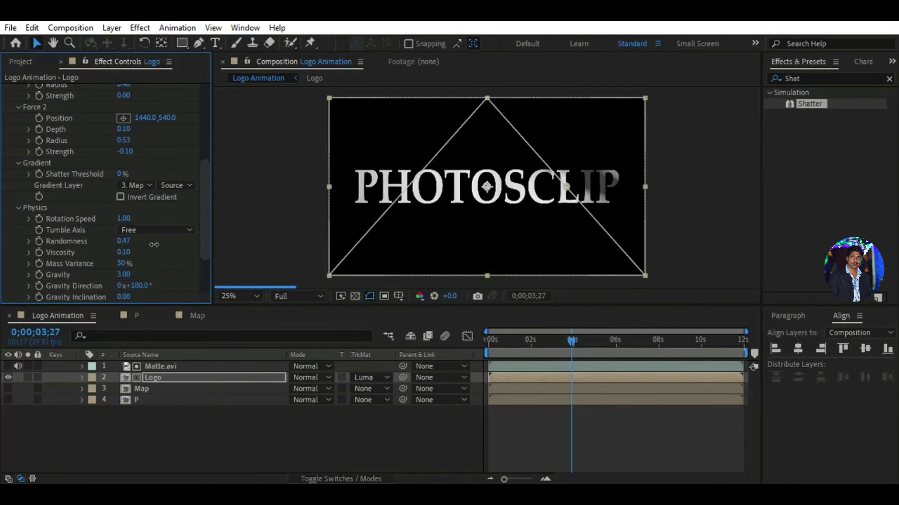
pyautogui.moveTo(152, 244); pyautogui.dragTo(154, 244)
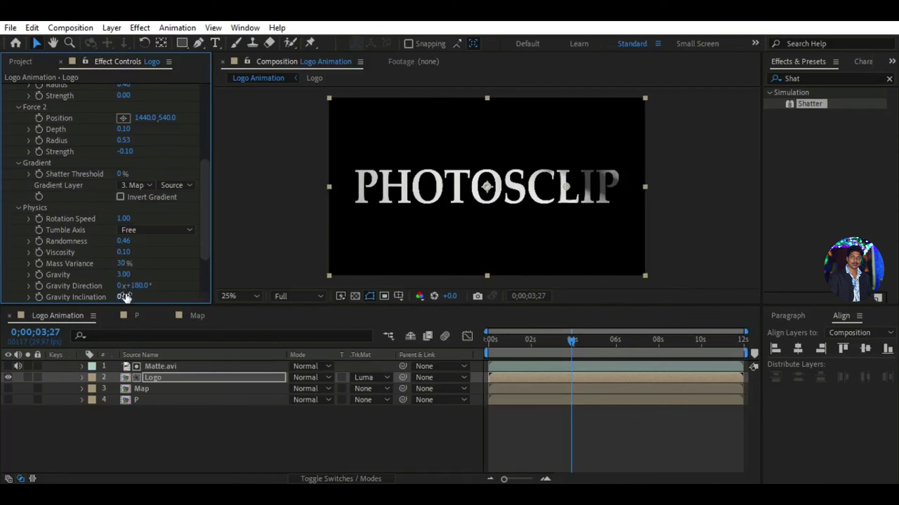
pyautogui.moveTo(123, 277); pyautogui.dragTo(115, 282)
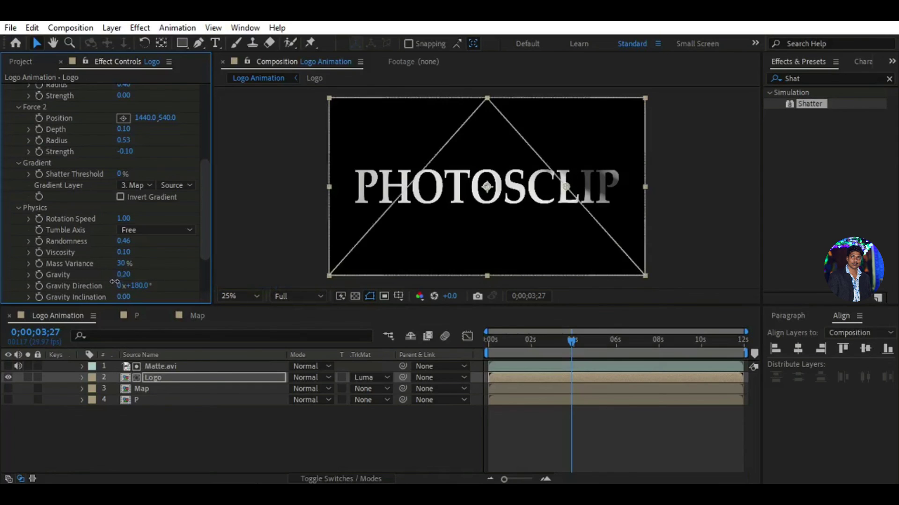
pyautogui.moveTo(115, 282); pyautogui.dragTo(114, 280)
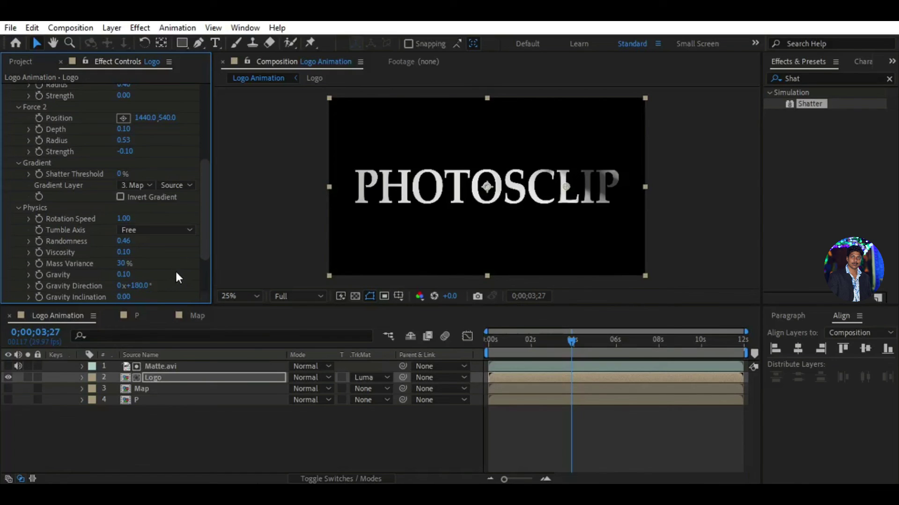
pyautogui.click(467, 435)
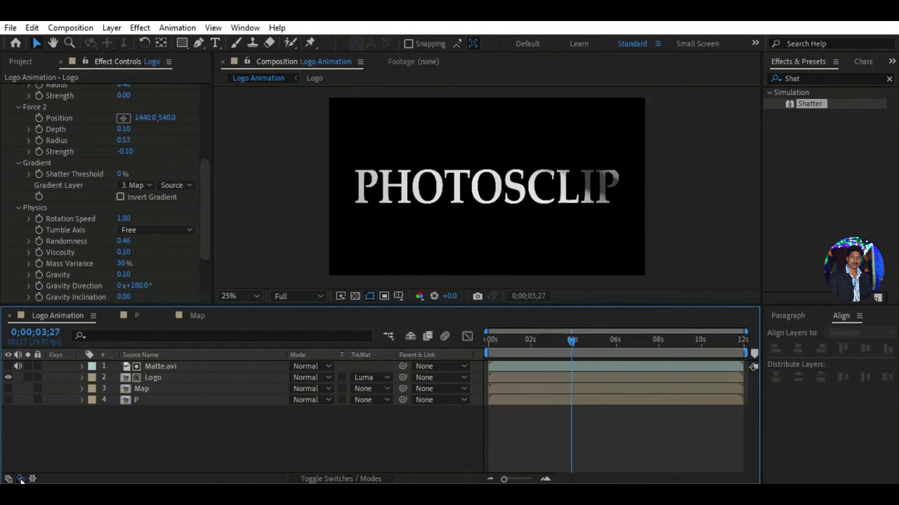
# Hide the blend mode and track matte columns, move to frame 0;00;03;15, and review Shatter's controls
pyautogui.click(21, 480)
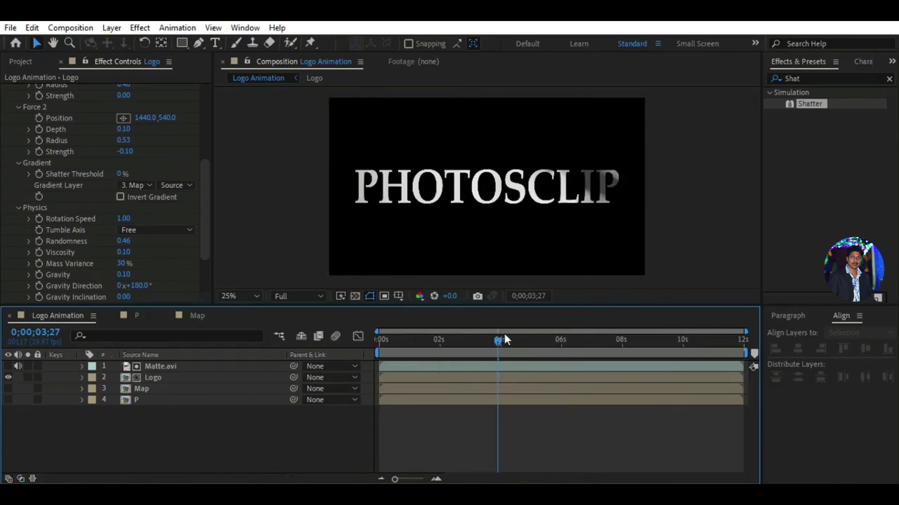
pyautogui.moveTo(497, 340); pyautogui.dragTo(487, 341)
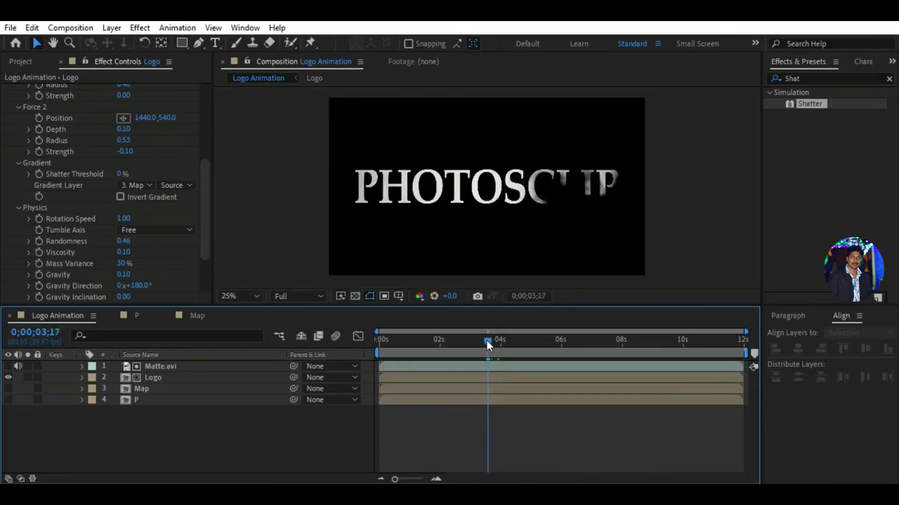
pyautogui.moveTo(487, 340); pyautogui.dragTo(484, 339)
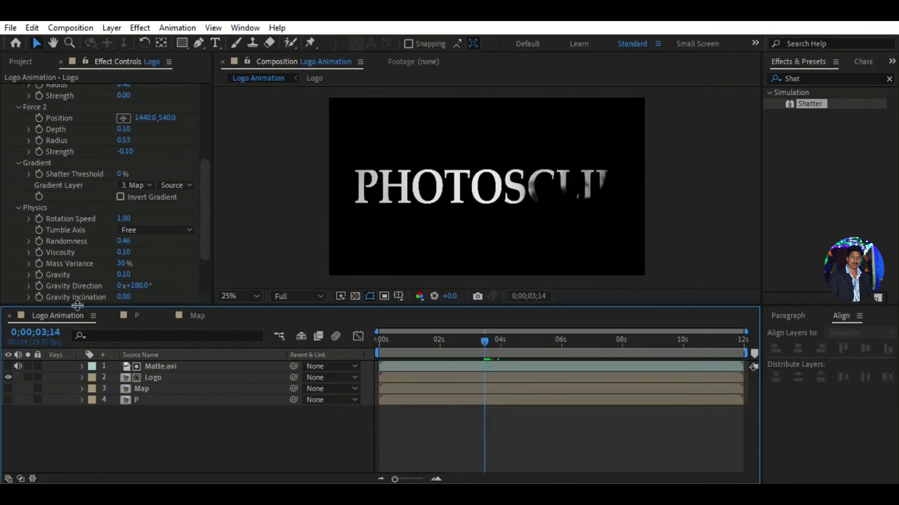
pyautogui.moveTo(203, 245)
pyautogui.mouseDown()
pyautogui.moveTo(206, 290)
pyautogui.moveTo(197, 161)
pyautogui.moveTo(203, 281)
pyautogui.mouseUp()
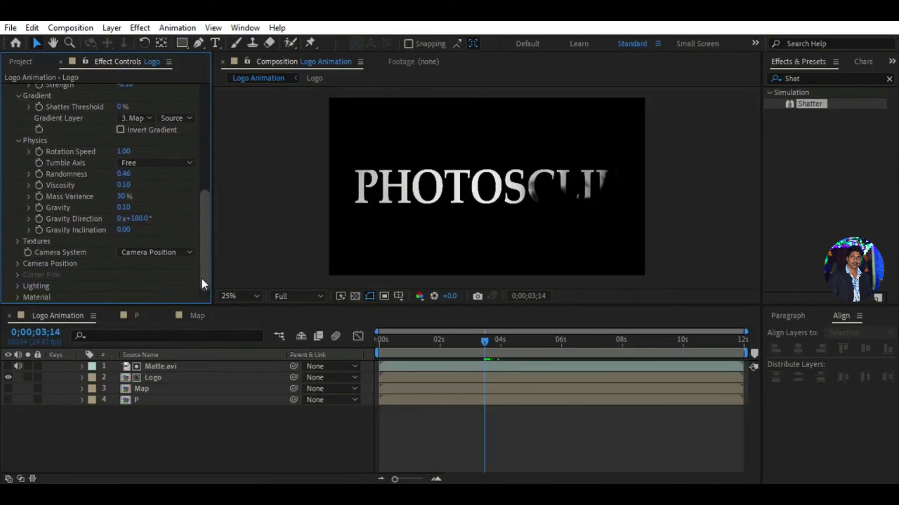
pyautogui.moveTo(202, 280); pyautogui.dragTo(204, 255)
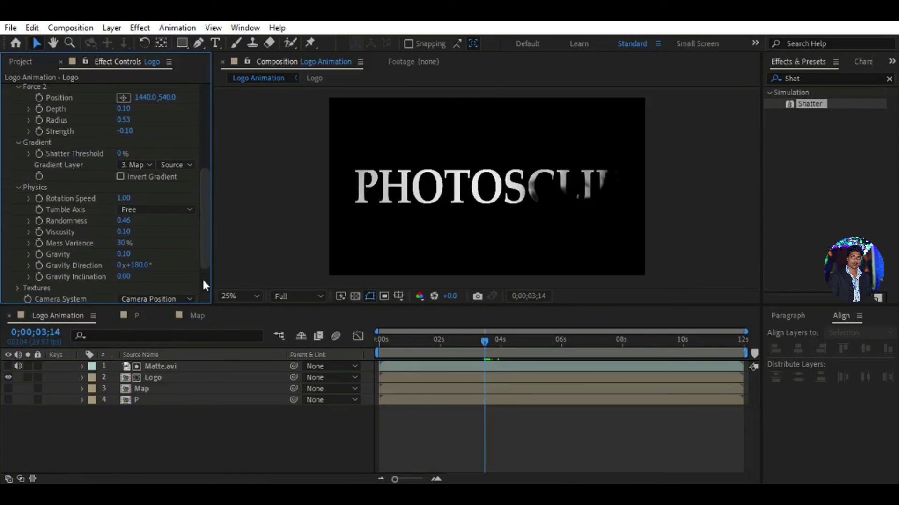
# Keyframe Shatter Threshold at 0%, then raise it to 100% at 0;00;06;17
pyautogui.click(39, 153)
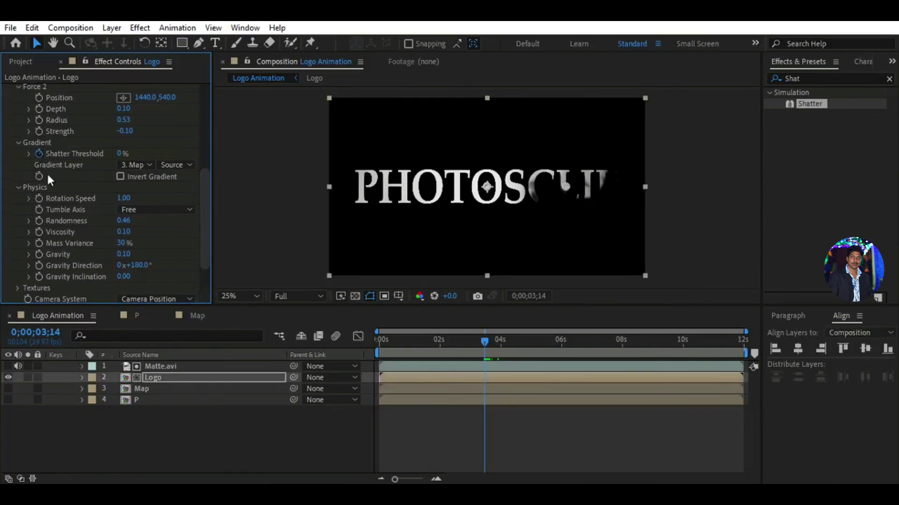
pyautogui.click(485, 339)
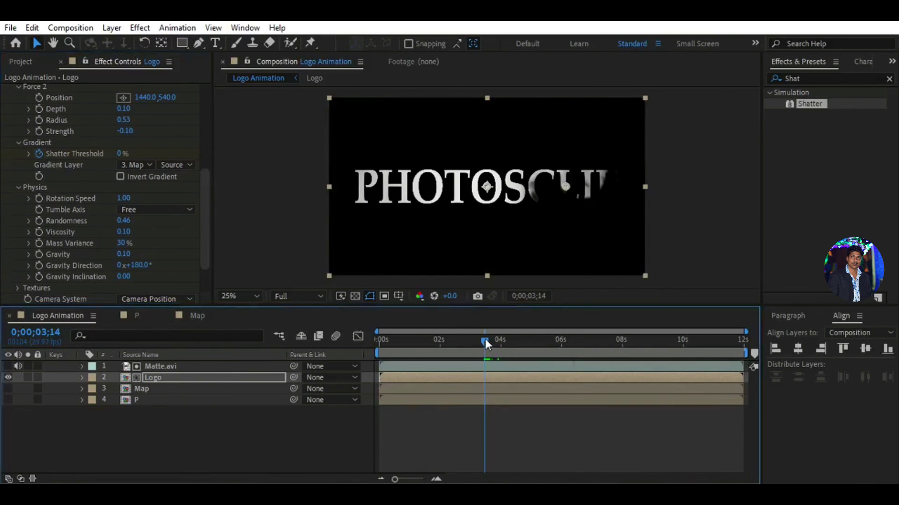
pyautogui.moveTo(484, 339); pyautogui.dragTo(579, 336)
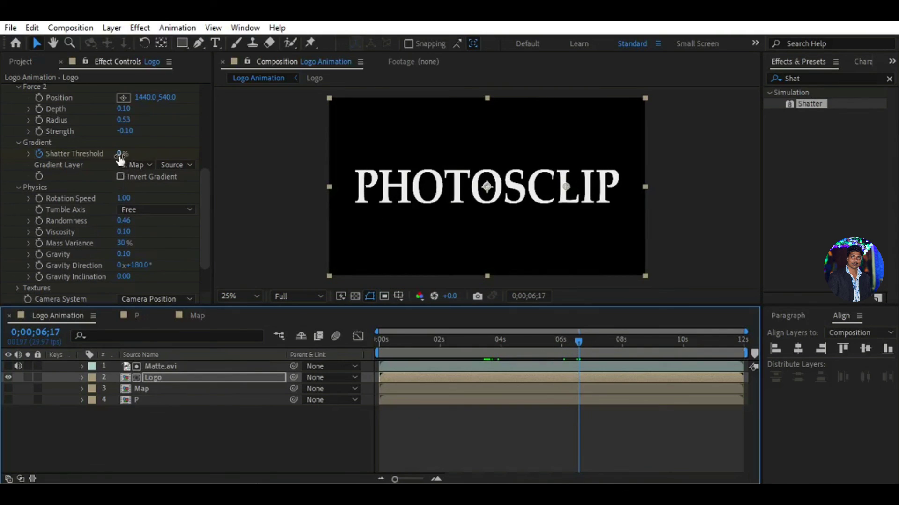
pyautogui.moveTo(120, 154); pyautogui.dragTo(419, 341)
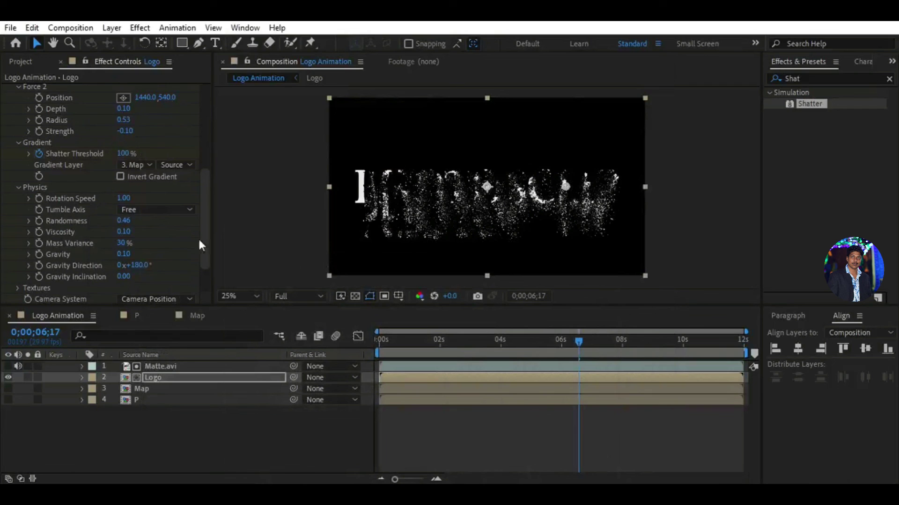
# Set the Force 2 Position to 964, 1062 and return to the composition start
pyautogui.moveTo(207, 228)
pyautogui.mouseDown()
pyautogui.moveTo(204, 238)
pyautogui.moveTo(208, 198)
pyautogui.mouseUp()
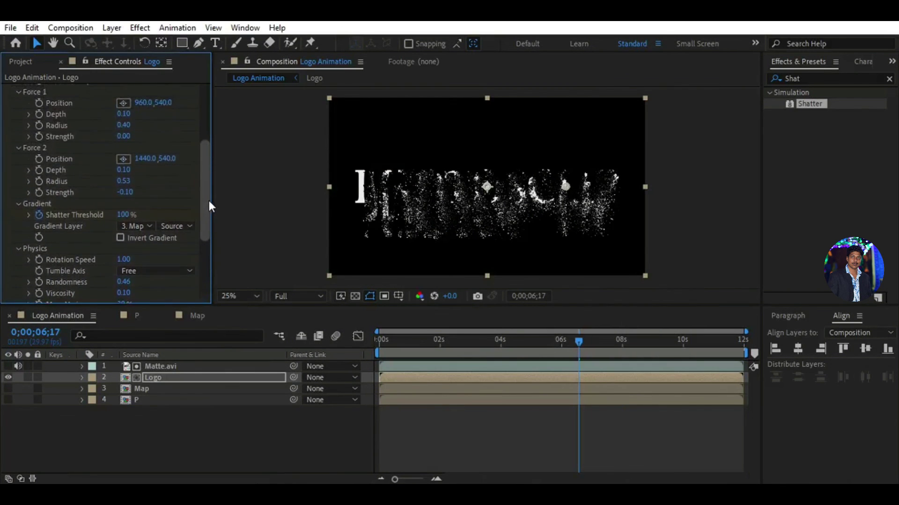
pyautogui.click(146, 158)
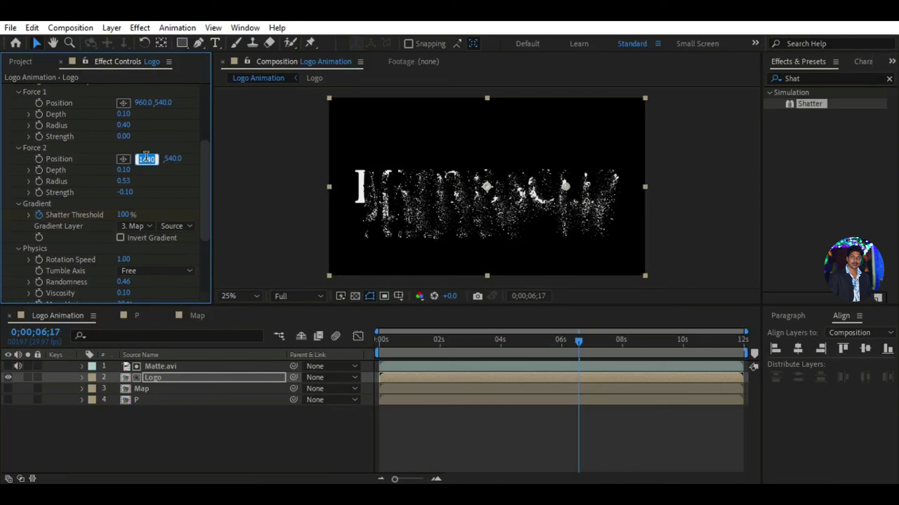
pyautogui.write('964')
pyautogui.press('Return')
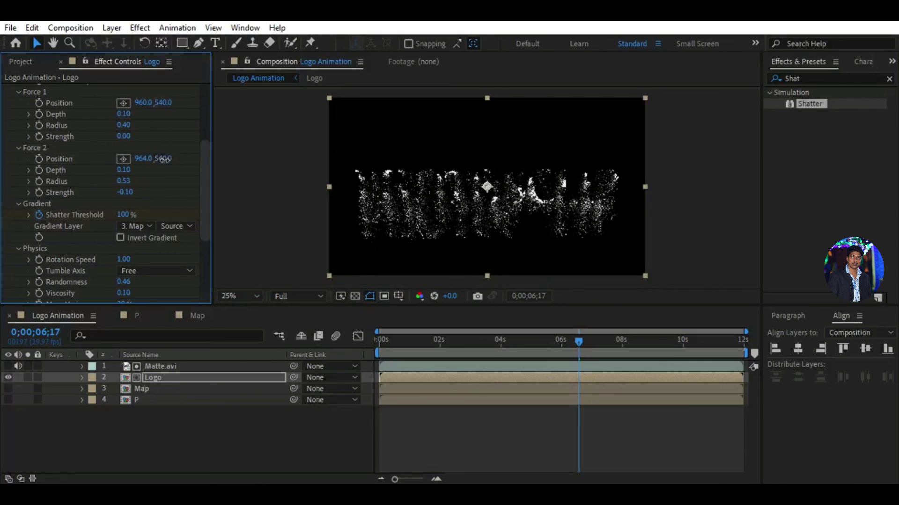
pyautogui.click(166, 159)
pyautogui.write('1062')
pyautogui.press('Return')
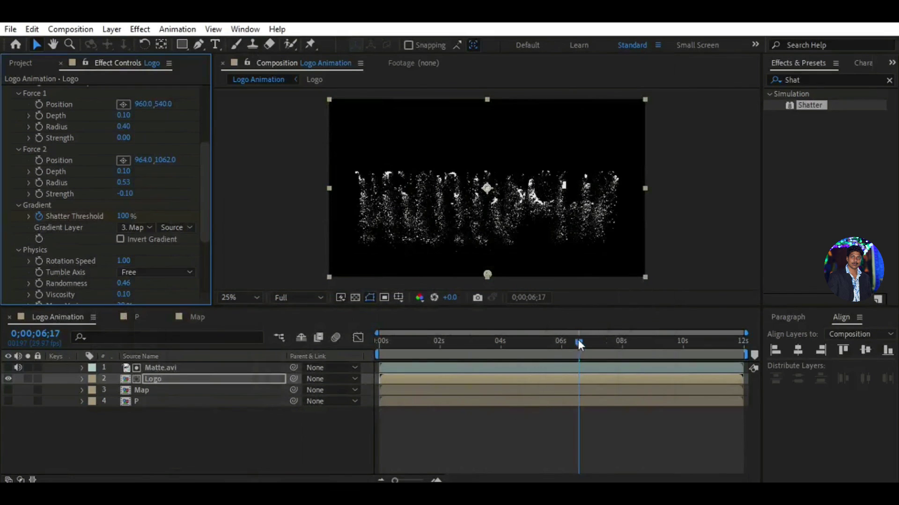
pyautogui.moveTo(578, 345); pyautogui.dragTo(305, 397)
pyautogui.click(230, 436)
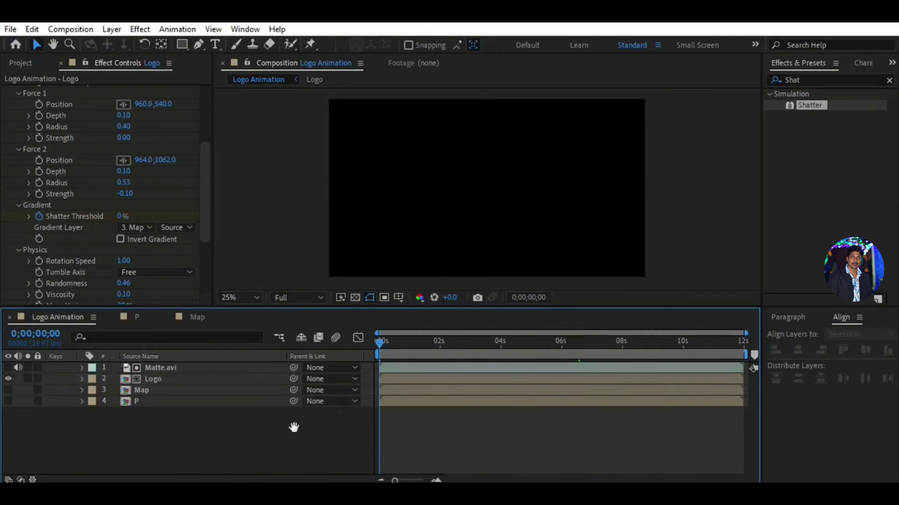
pyautogui.press('space')
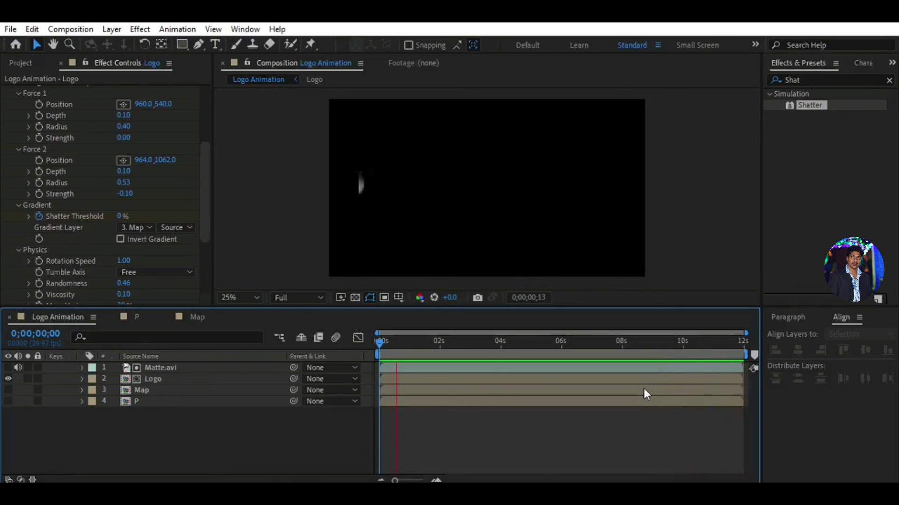
# Pre-compose all four layers into "Main" with Move all attributes selected
pyautogui.moveTo(274, 432); pyautogui.dragTo(157, 367)
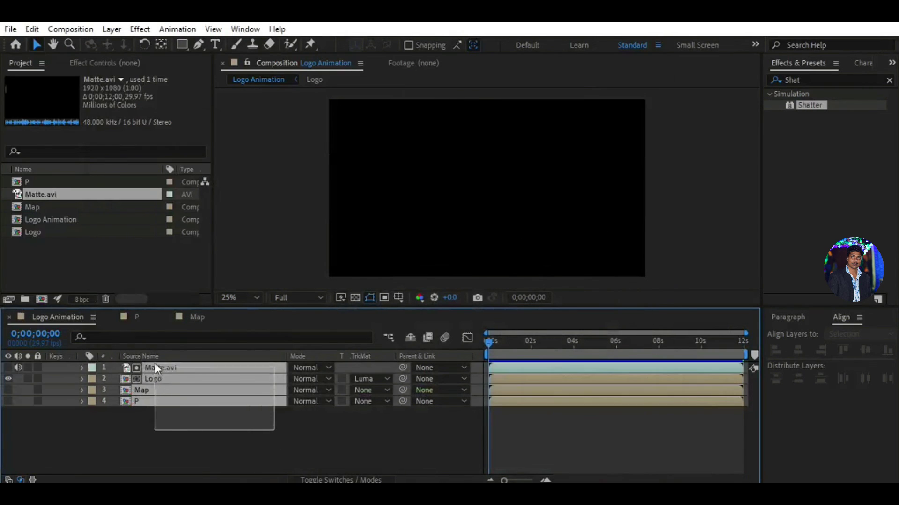
pyautogui.rightClick(193, 404)
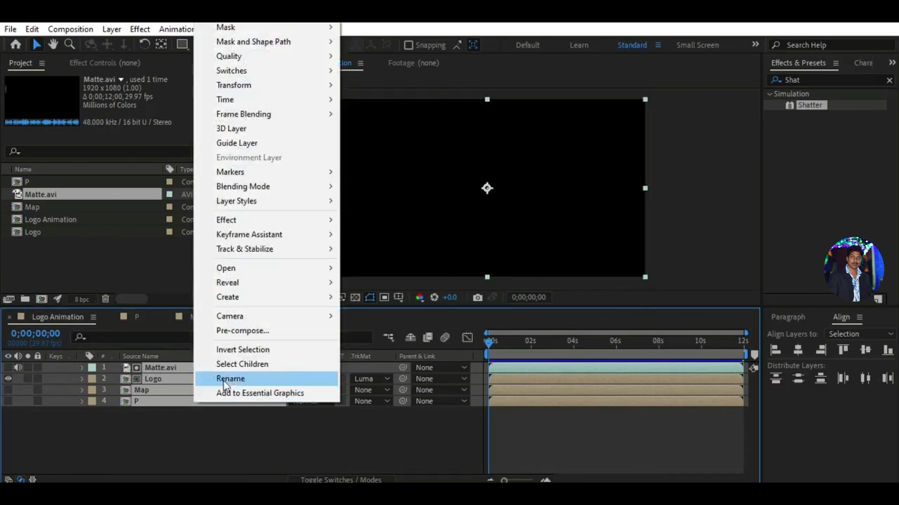
pyautogui.click(264, 331)
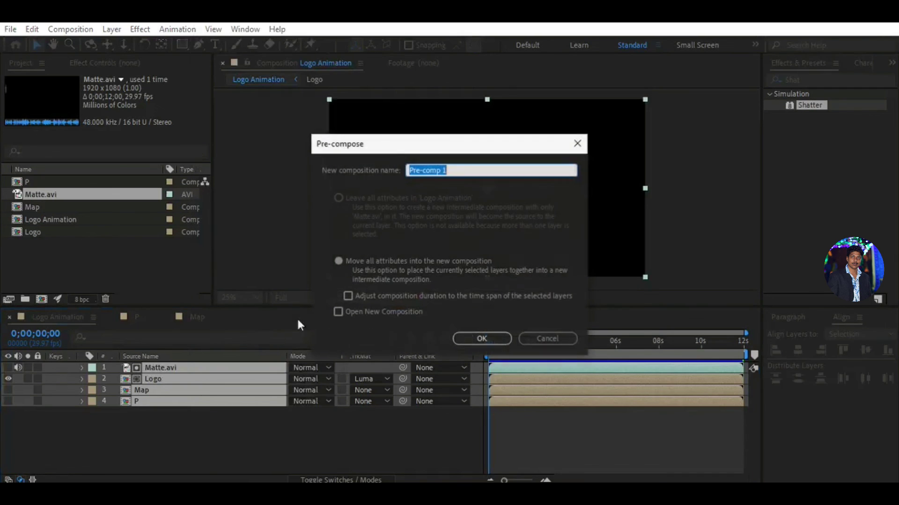
pyautogui.click(338, 260)
pyautogui.click(462, 167)
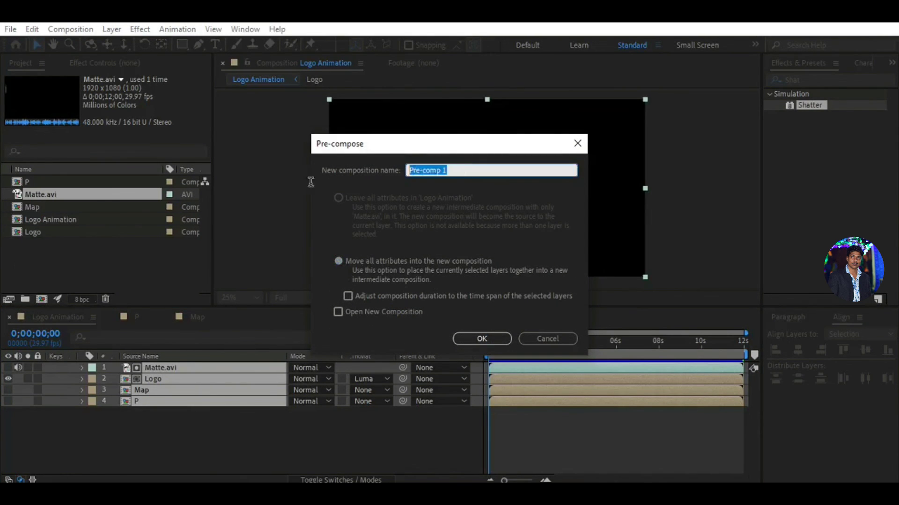
pyautogui.write('Main')
pyautogui.click(457, 336)
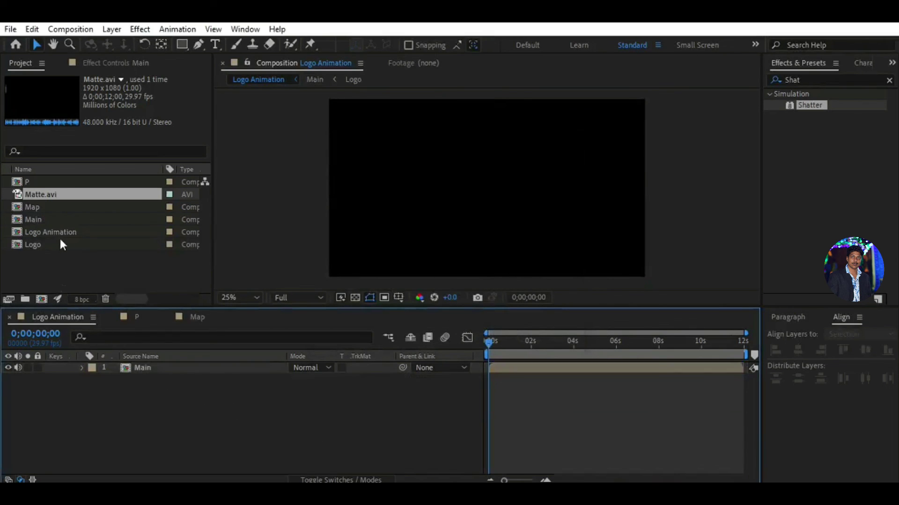
pyautogui.moveTo(69, 196); pyautogui.dragTo(170, 363)
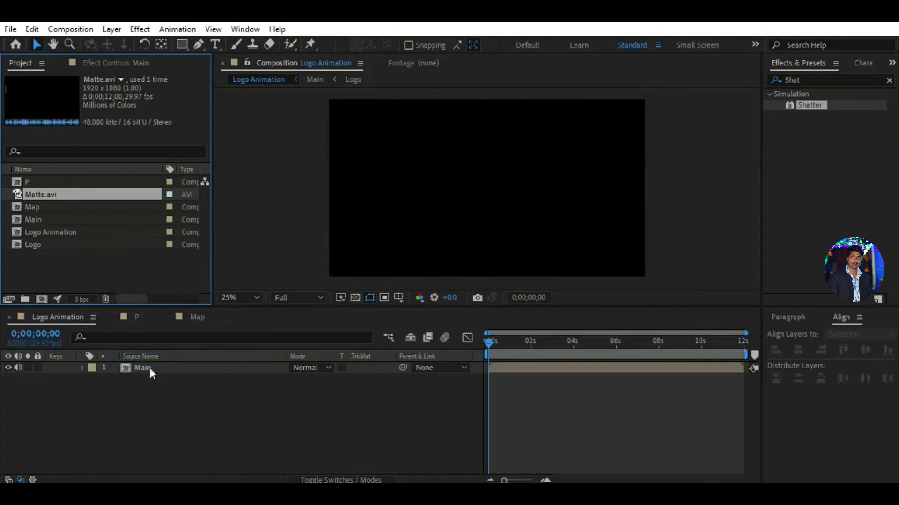
# Add Matte.avi above Main as a Luma Inverted matte, starting at 0;00;07;20
pyautogui.moveTo(67, 196); pyautogui.dragTo(174, 363)
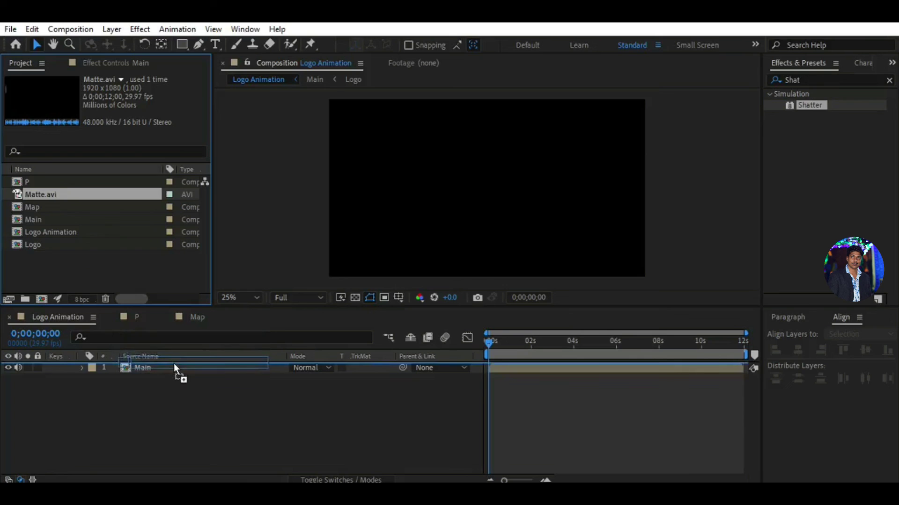
pyautogui.click(291, 414)
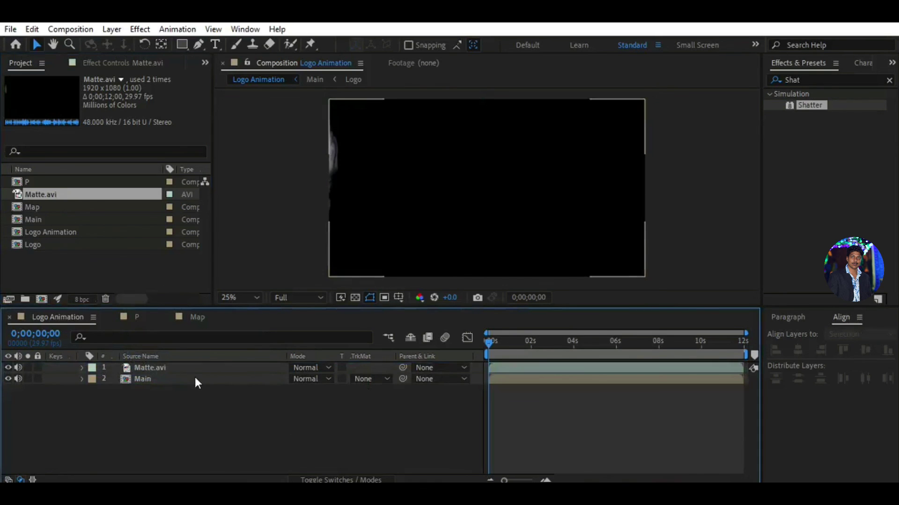
pyautogui.click(195, 378)
pyautogui.click(373, 379)
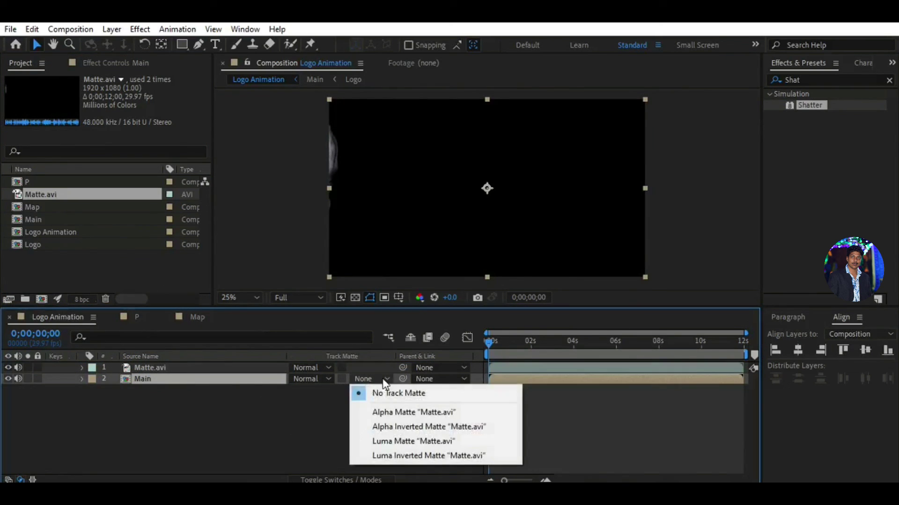
pyautogui.click(398, 454)
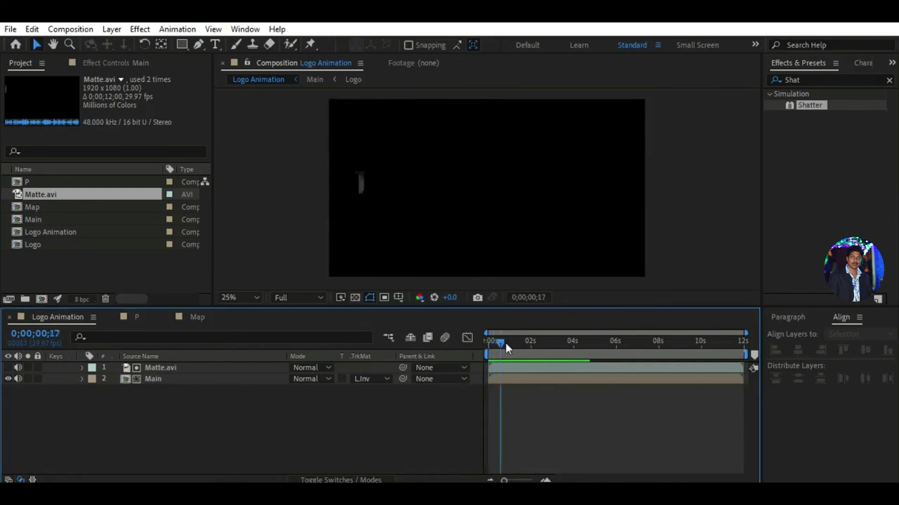
pyautogui.moveTo(609, 348); pyautogui.dragTo(651, 347)
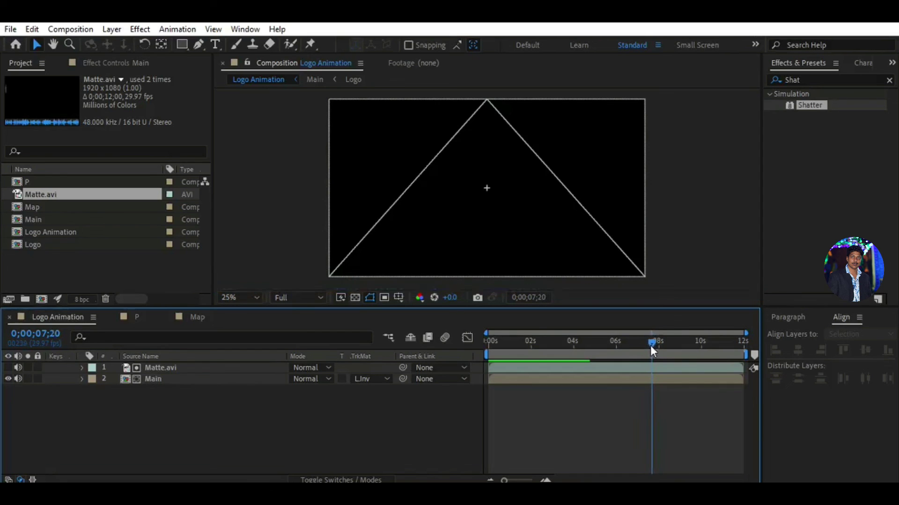
pyautogui.moveTo(523, 366); pyautogui.dragTo(677, 361)
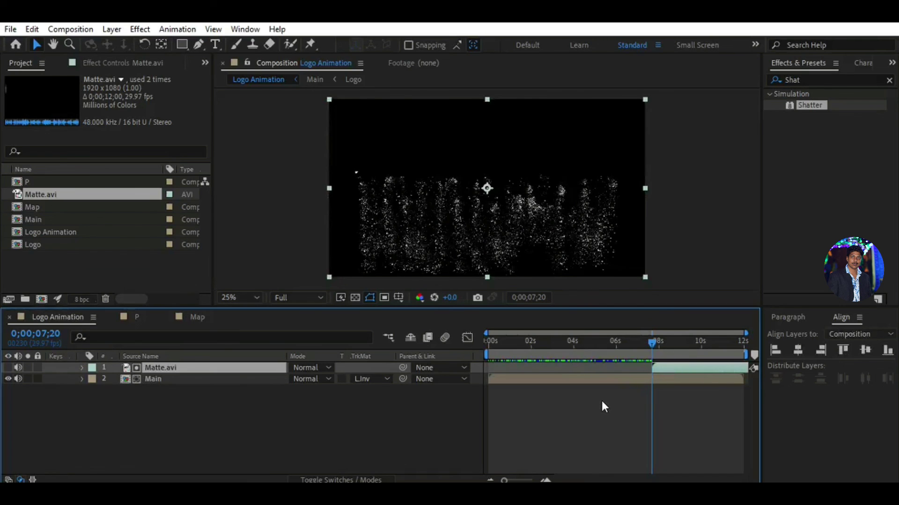
pyautogui.press('F2')
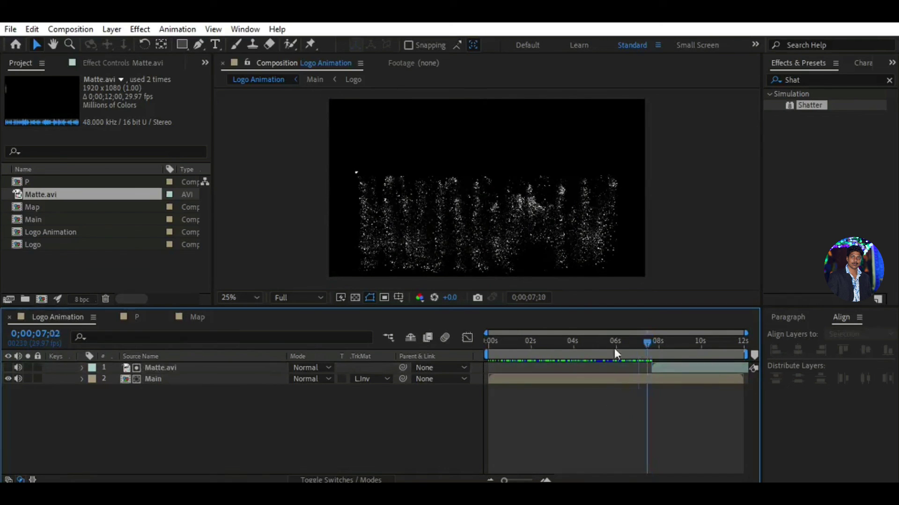
pyautogui.press('Home')
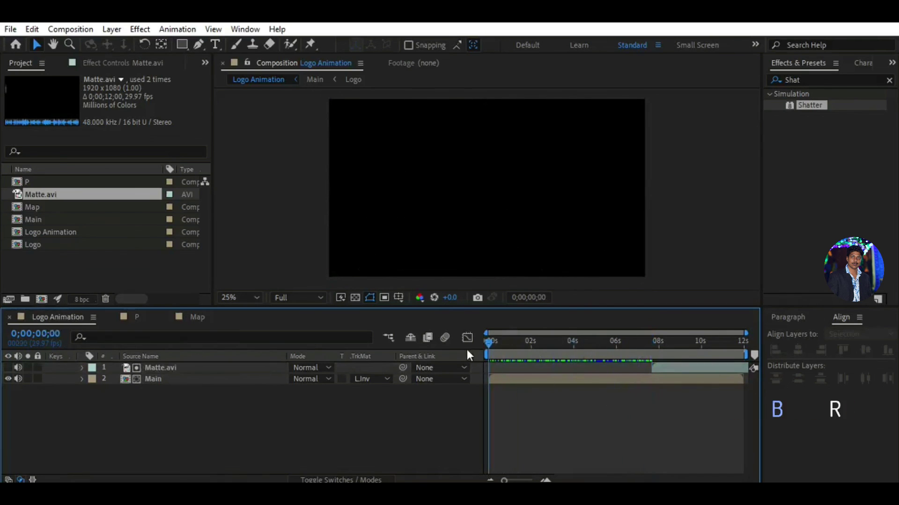